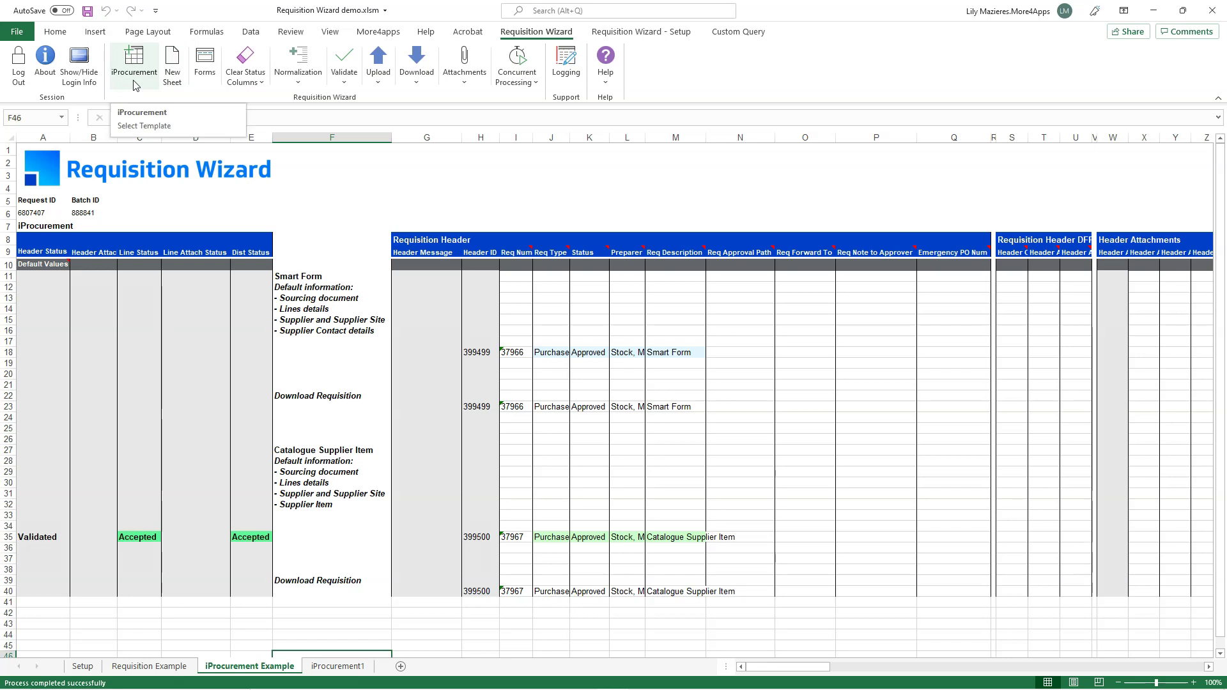
Create a new iProcurement sheet and delete its Requisition Header DFF and Header Attachments columns
left_click(173, 70)
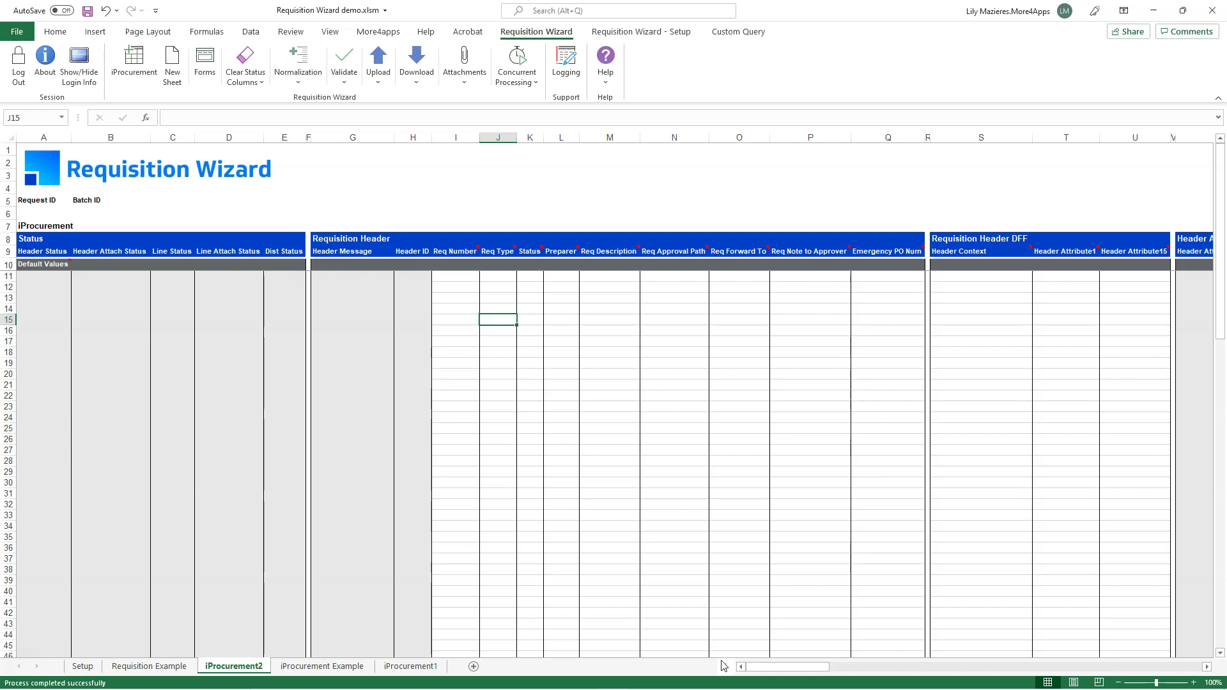
left_click_drag(776, 668, 829, 671)
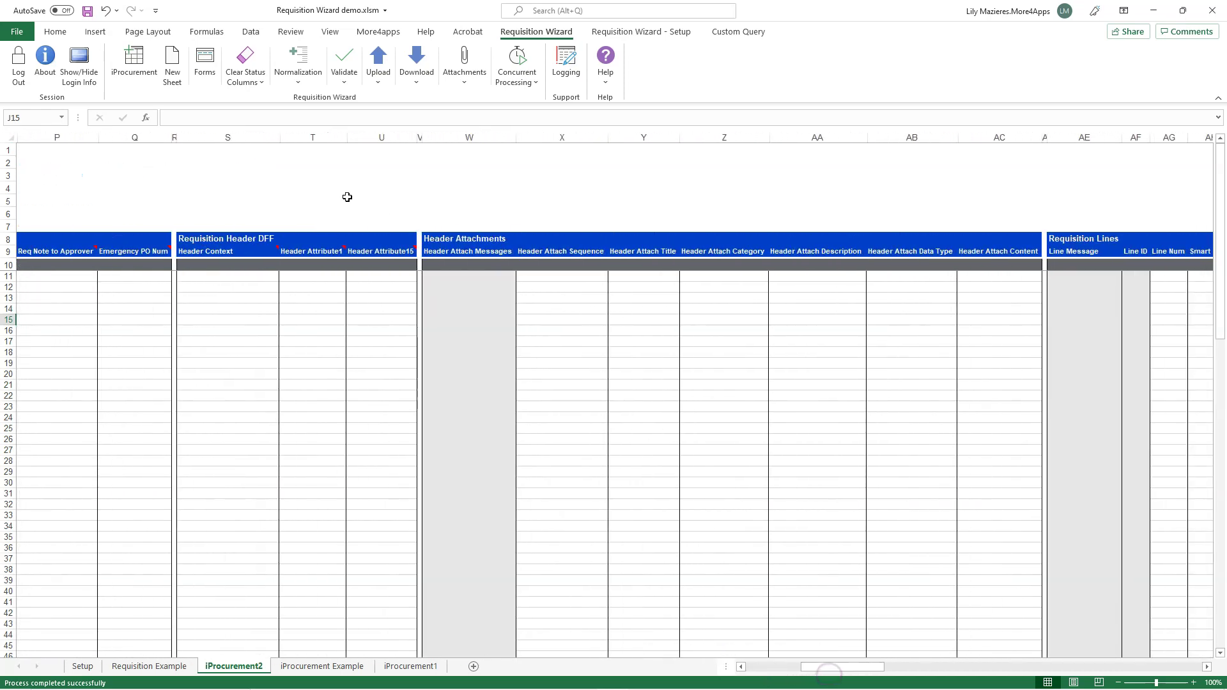
left_click_drag(247, 137, 1006, 141)
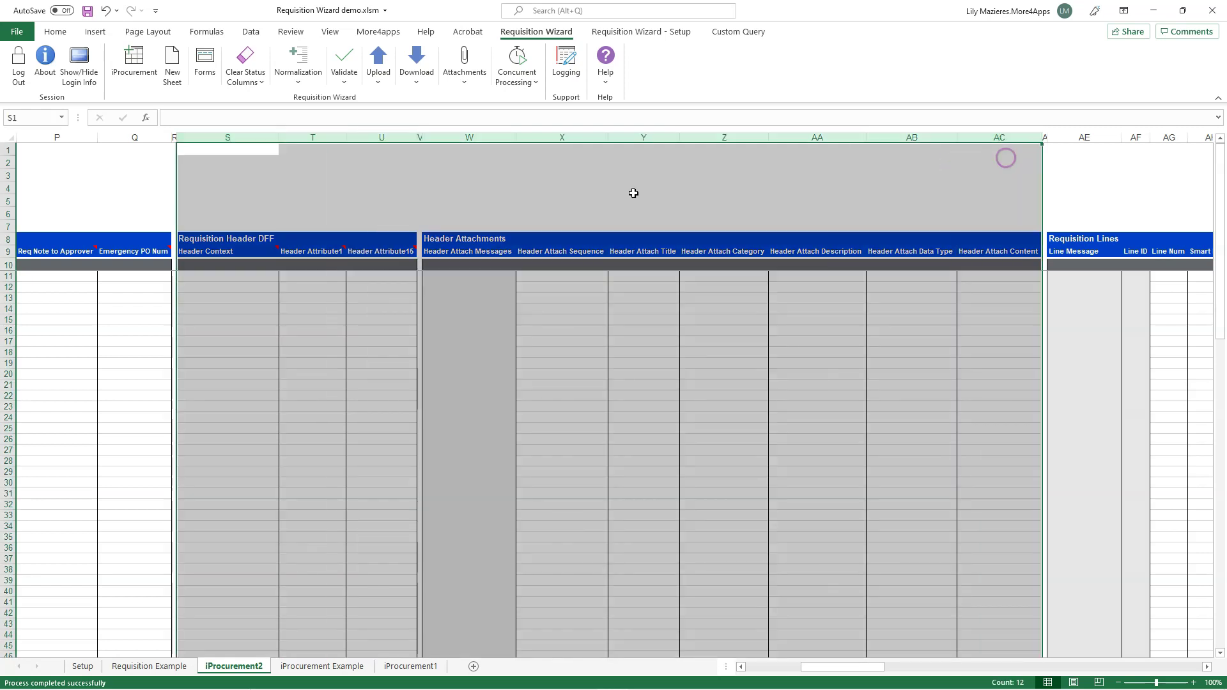
right_click(991, 135)
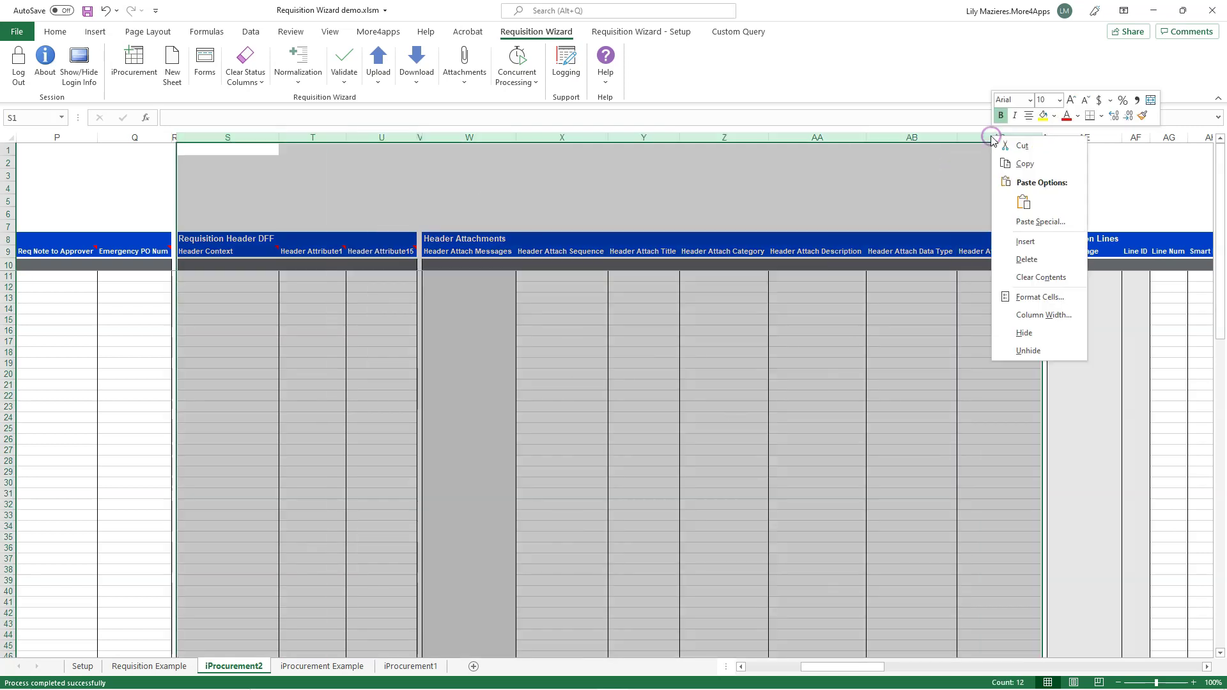
left_click(1020, 263)
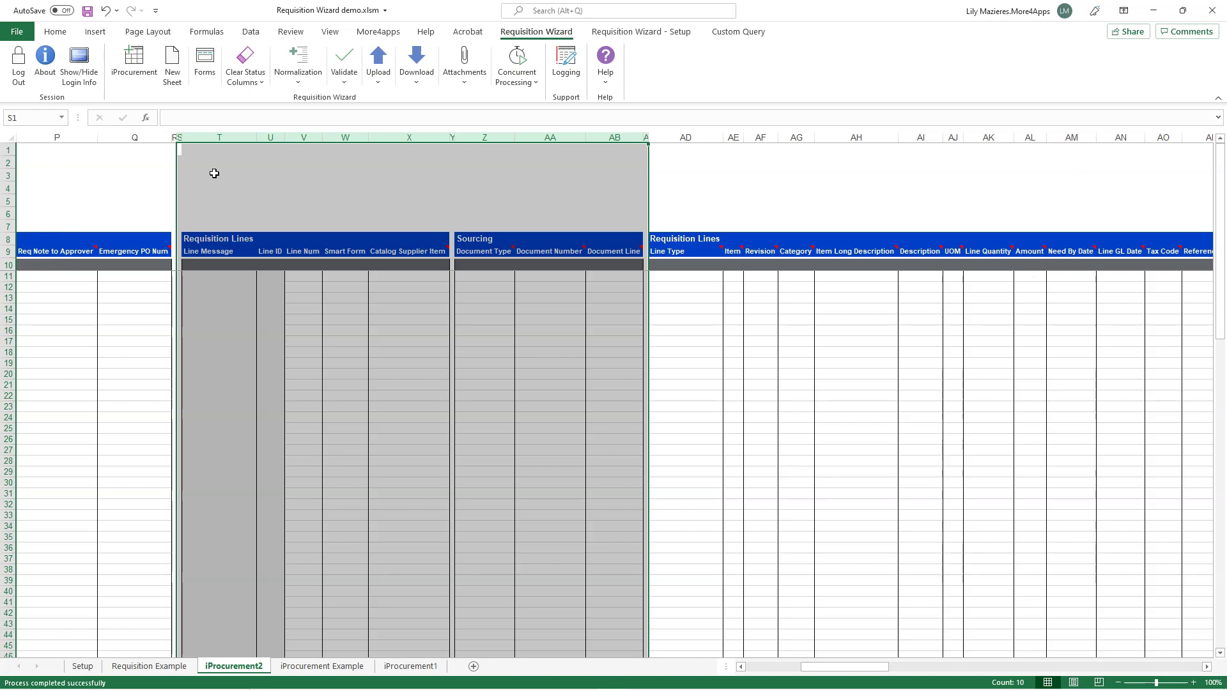
Delete the unneeded block of columns between the Currency and Requisition Distributions sections
left_click(478, 223)
left_click_drag(870, 667, 1014, 669)
left_click(1056, 137)
left_click_drag(644, 137, 1221, 170)
right_click(923, 137)
left_click(946, 267)
Enter Purchase as the Req Type and Approved as the Status in row 12
left_click(530, 308)
left_click(510, 286)
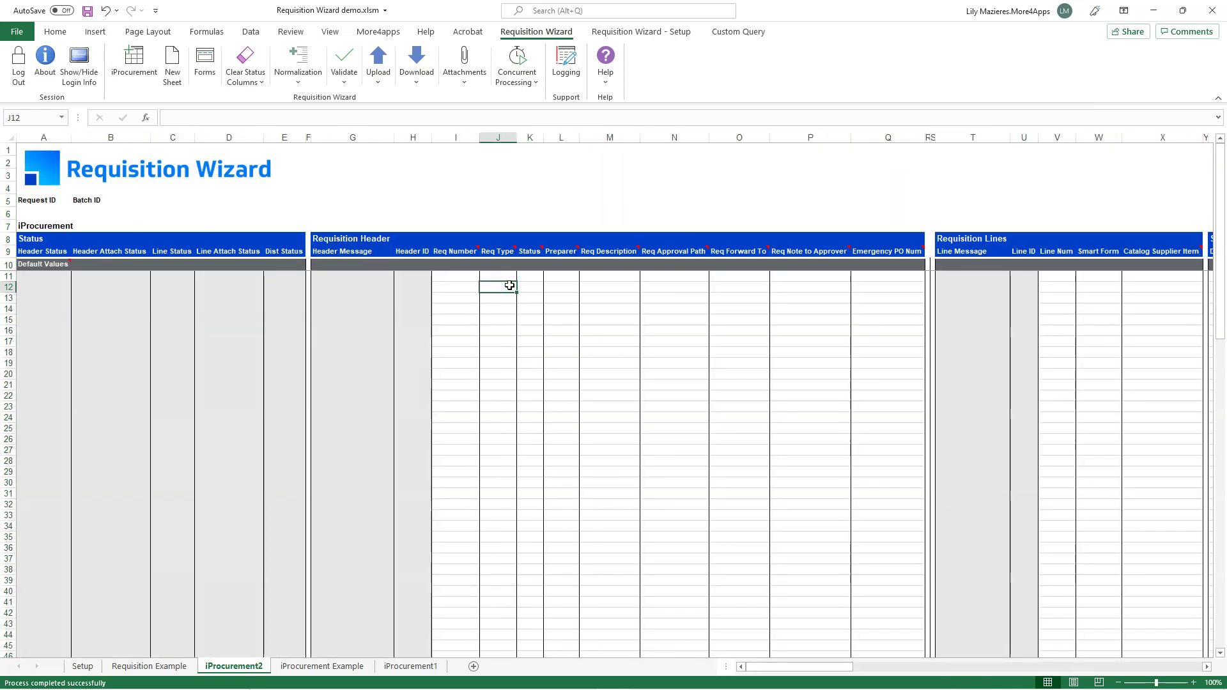
type("Purchase Approved")
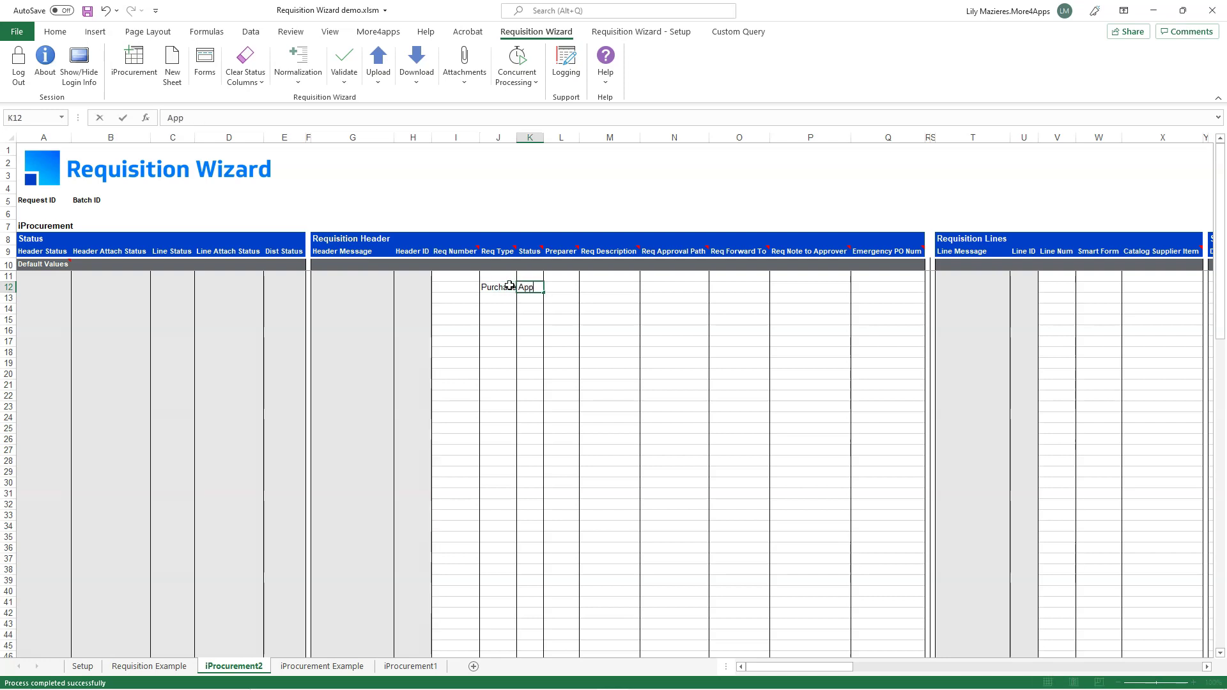
key("Return")
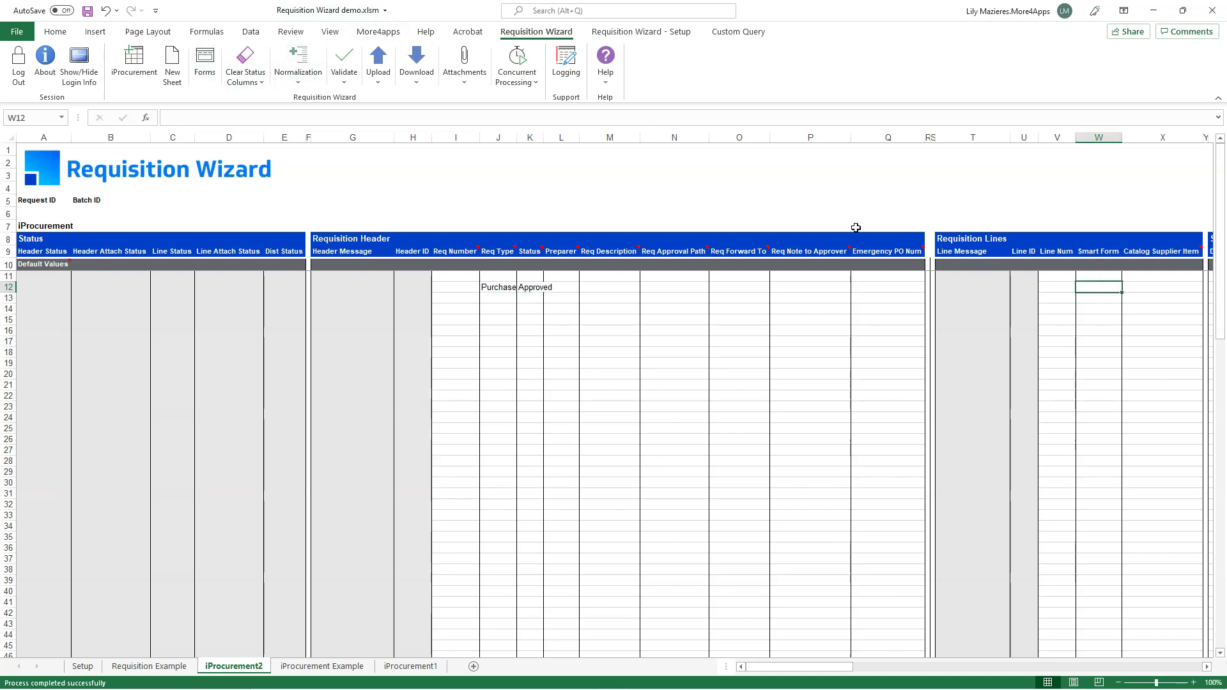
Open the Requisition Lines form for row 12 and choose the Legal Consulting smart form
double_click(1100, 287)
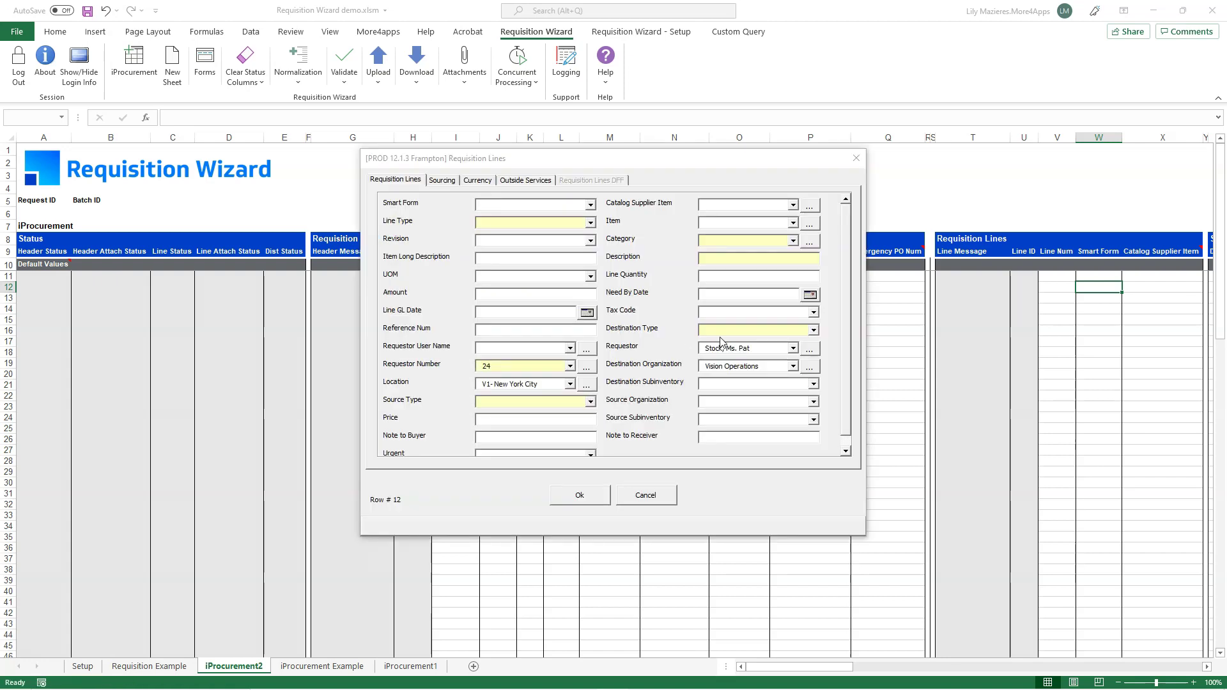
left_click(591, 206)
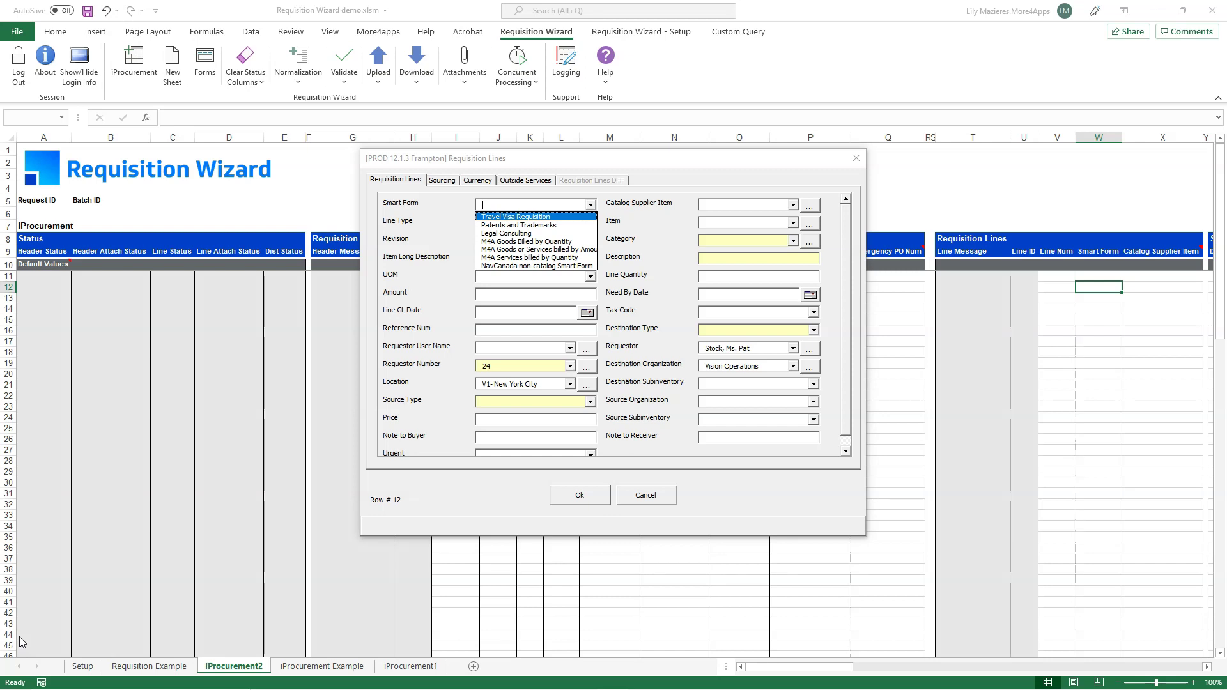
left_click(502, 233)
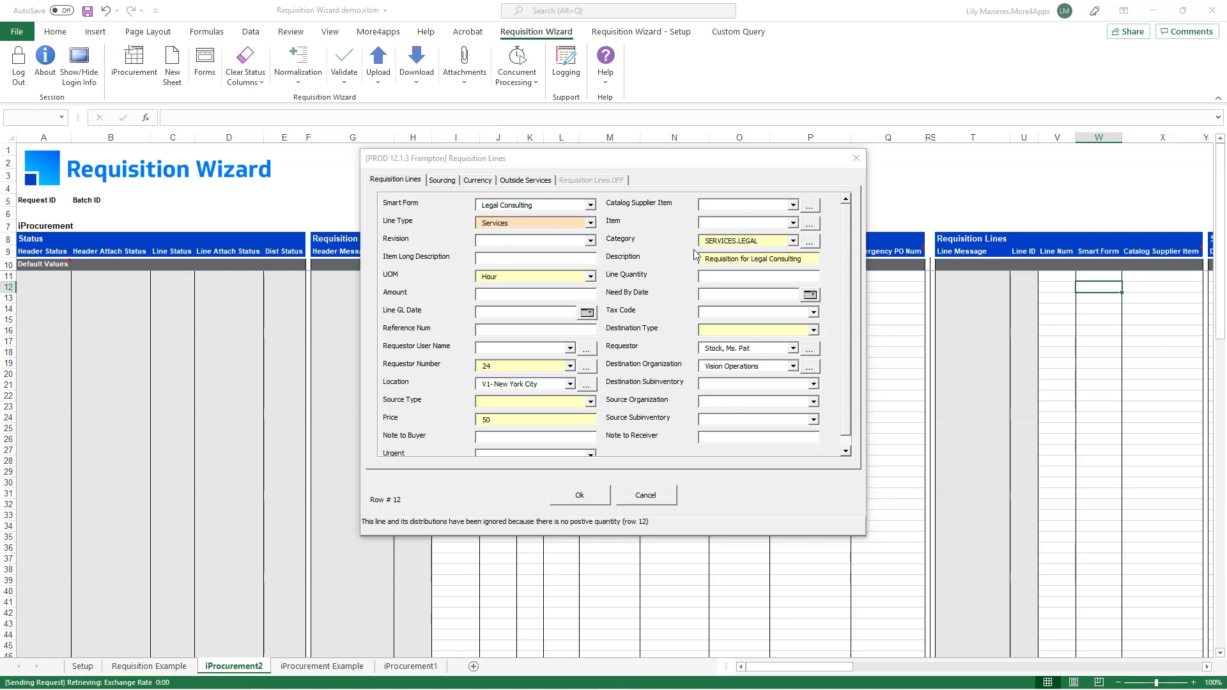
Set the line's Source Type to Inventory and its Destination Type to Expense
left_click(591, 402)
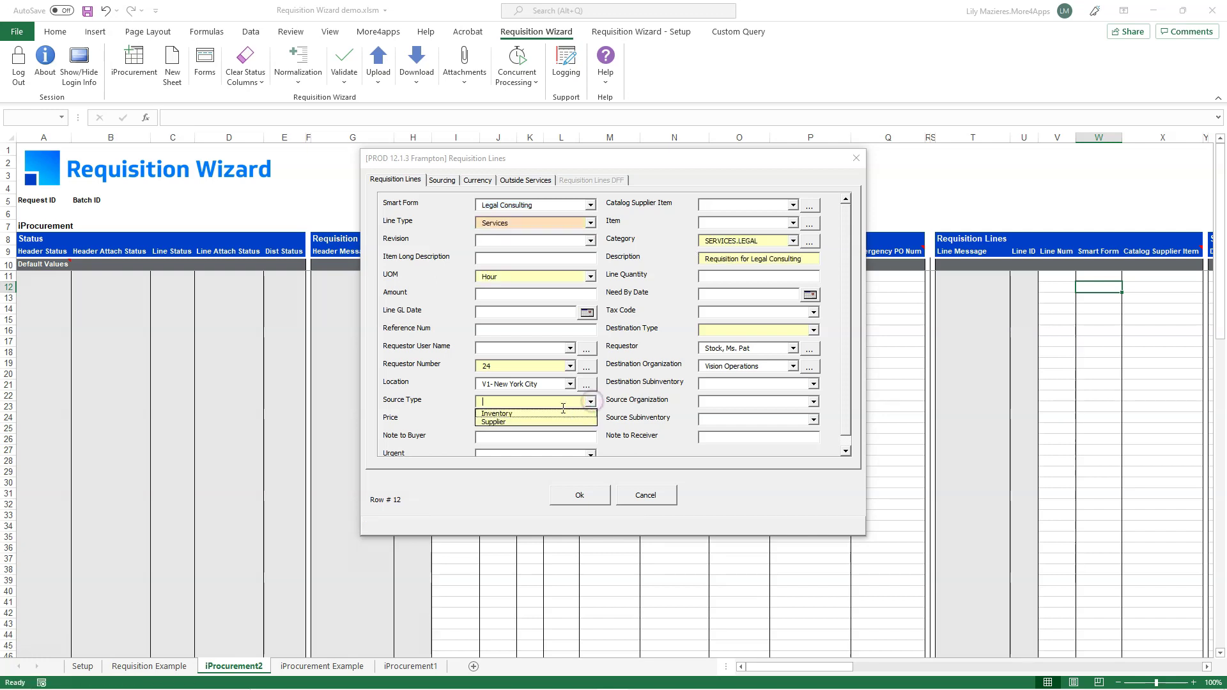
left_click(503, 413)
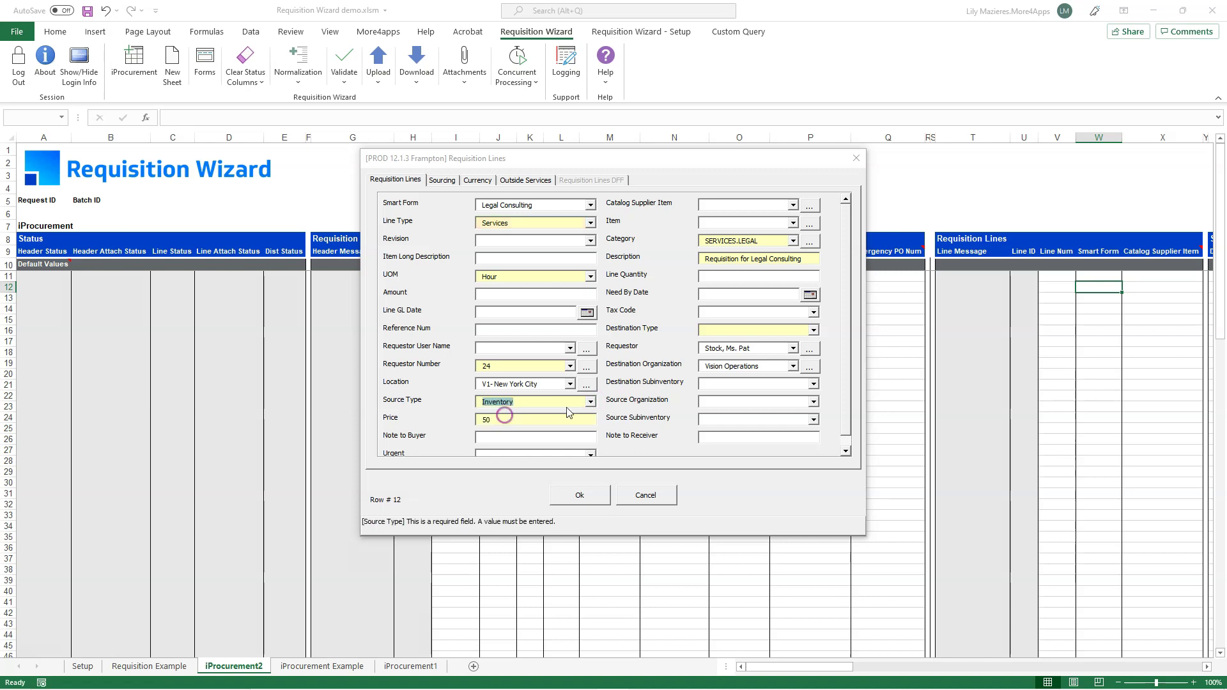
left_click(812, 330)
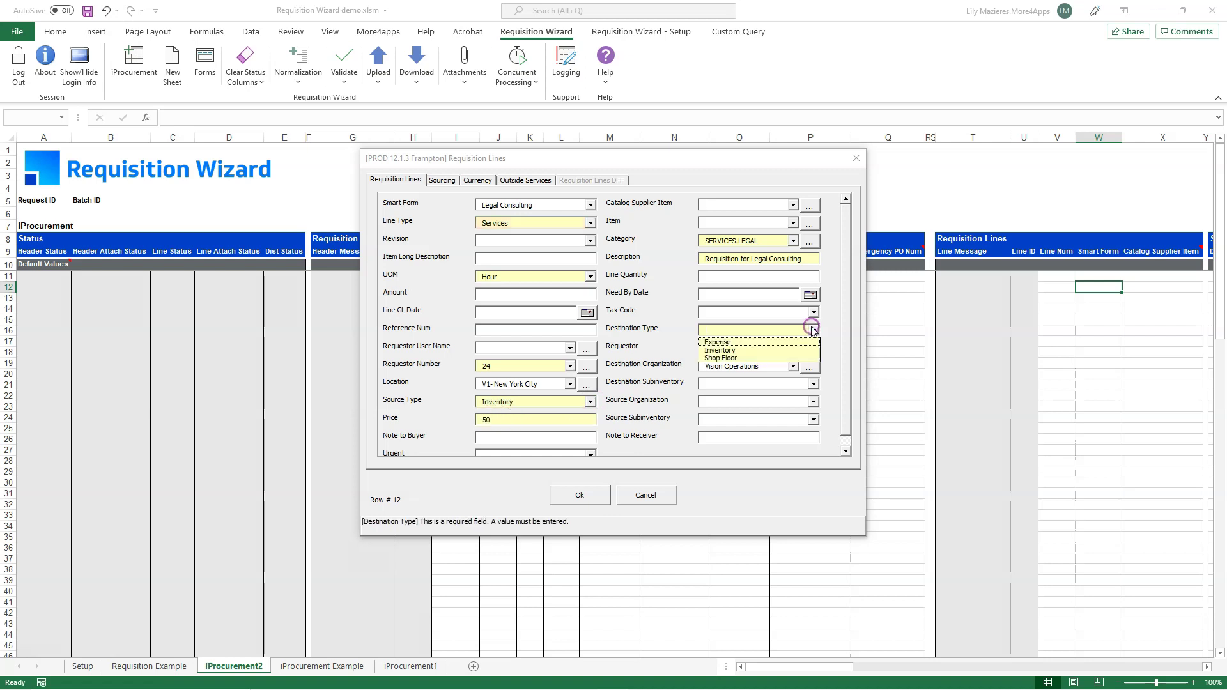
left_click(731, 344)
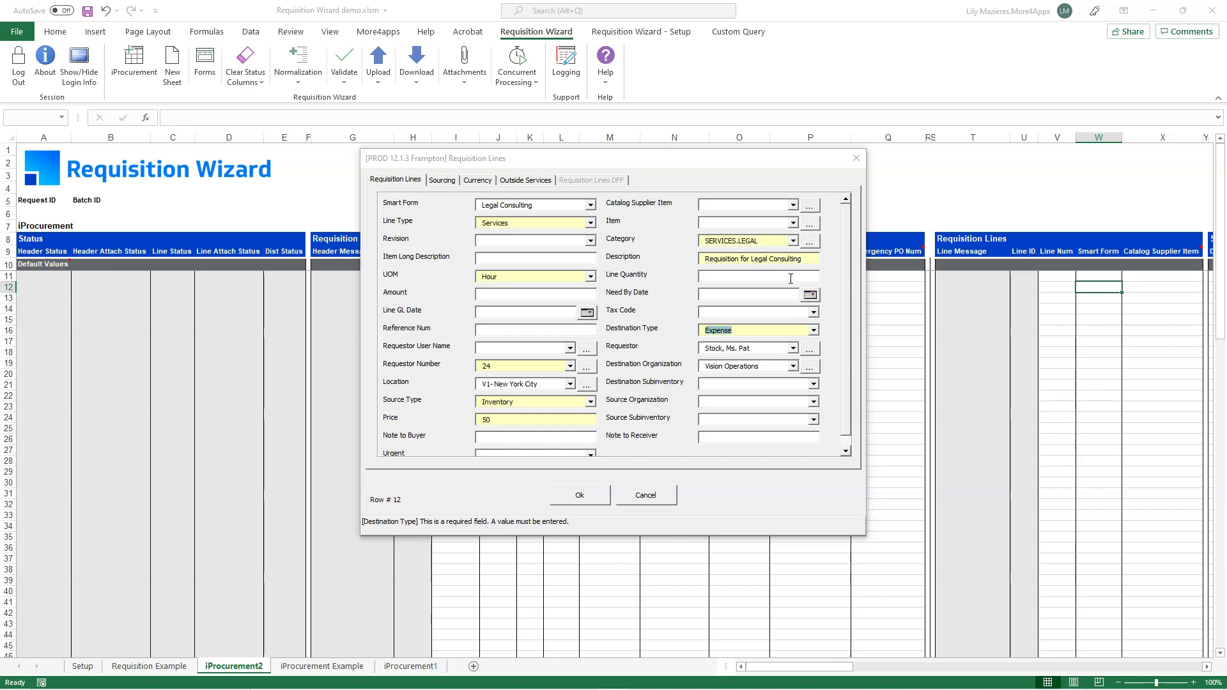
Review the line's Sourcing, Currency and Outside Services details and accept the form with a Line Quantity of 10
left_click(442, 180)
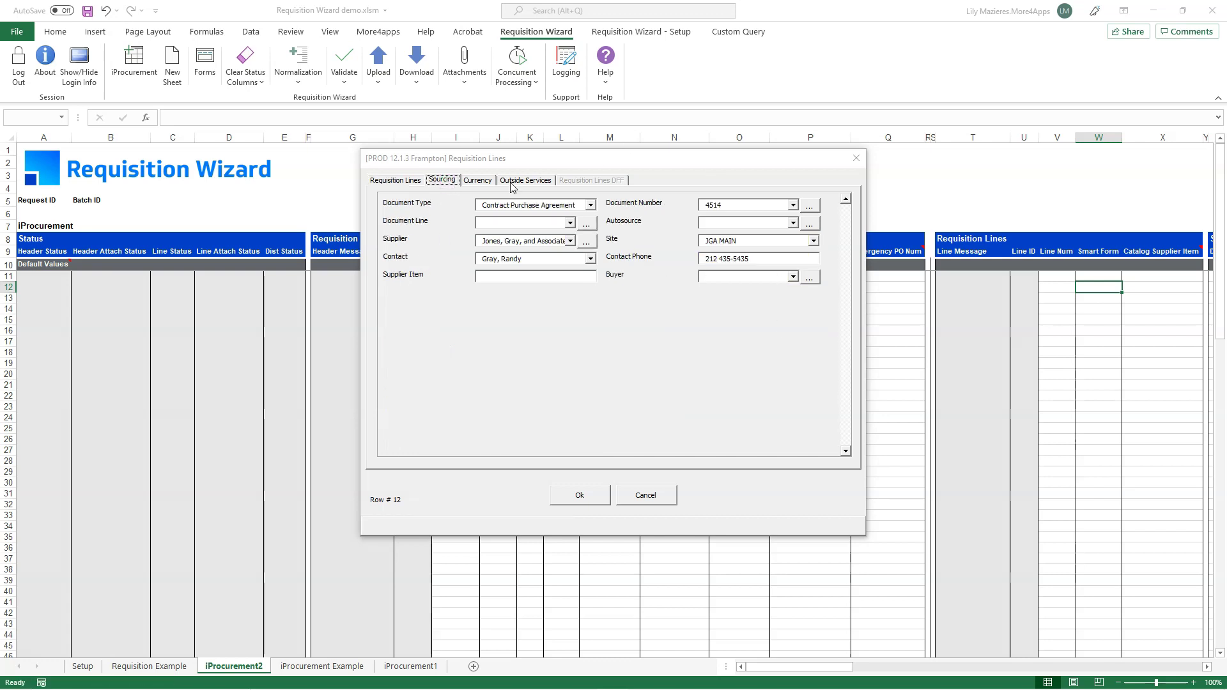
left_click(477, 180)
left_click(525, 180)
left_click(408, 181)
left_click(525, 181)
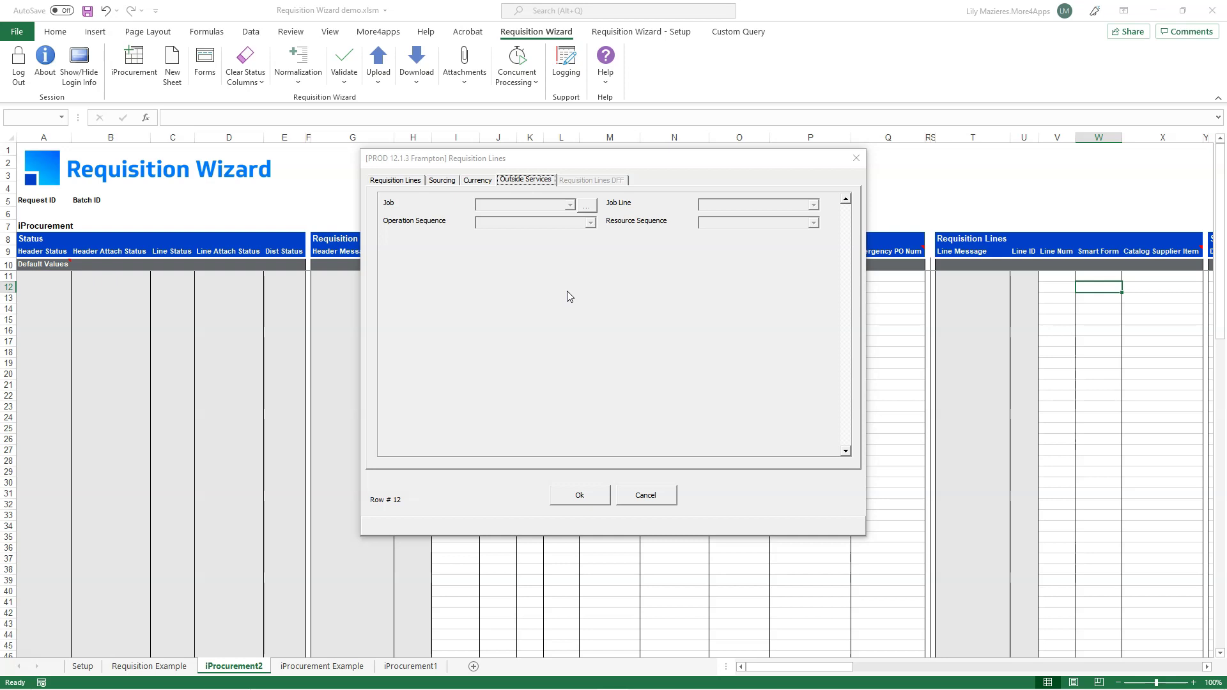
left_click(394, 180)
left_click(579, 495)
Copy the Legal Consulting smart form value from row 12 into rows 13 to 15
left_click_drag(838, 668, 885, 668)
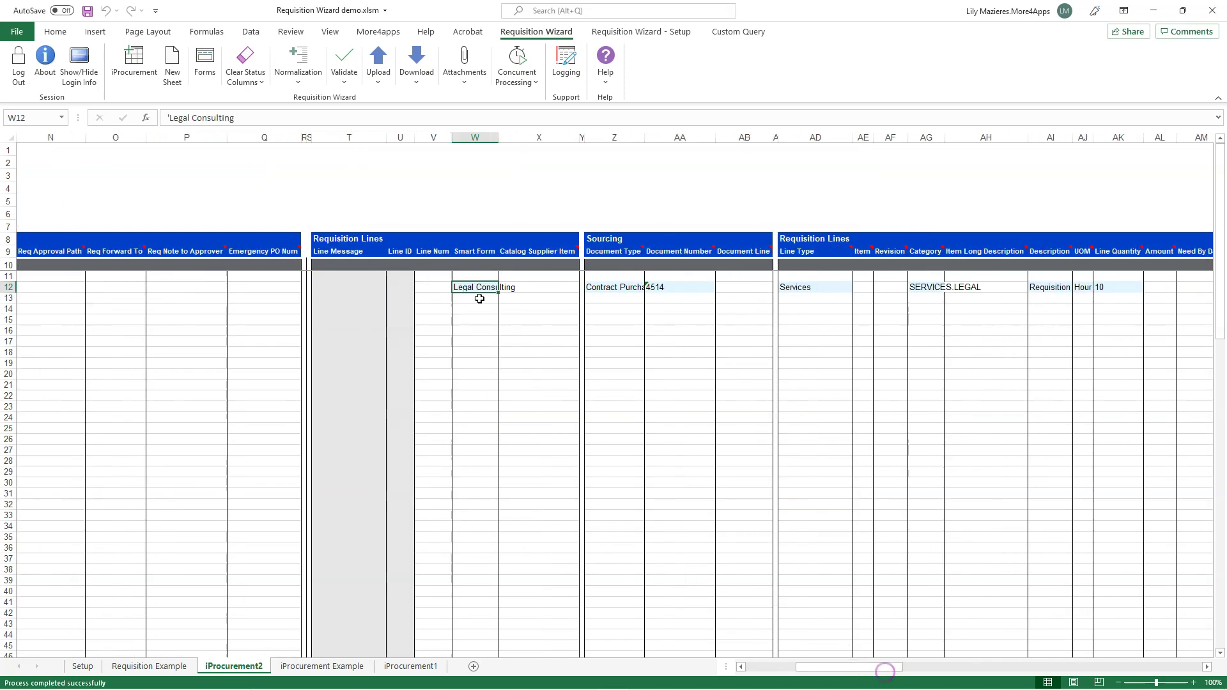
key("ctrl+c")
left_click(477, 298)
key("ctrl+v")
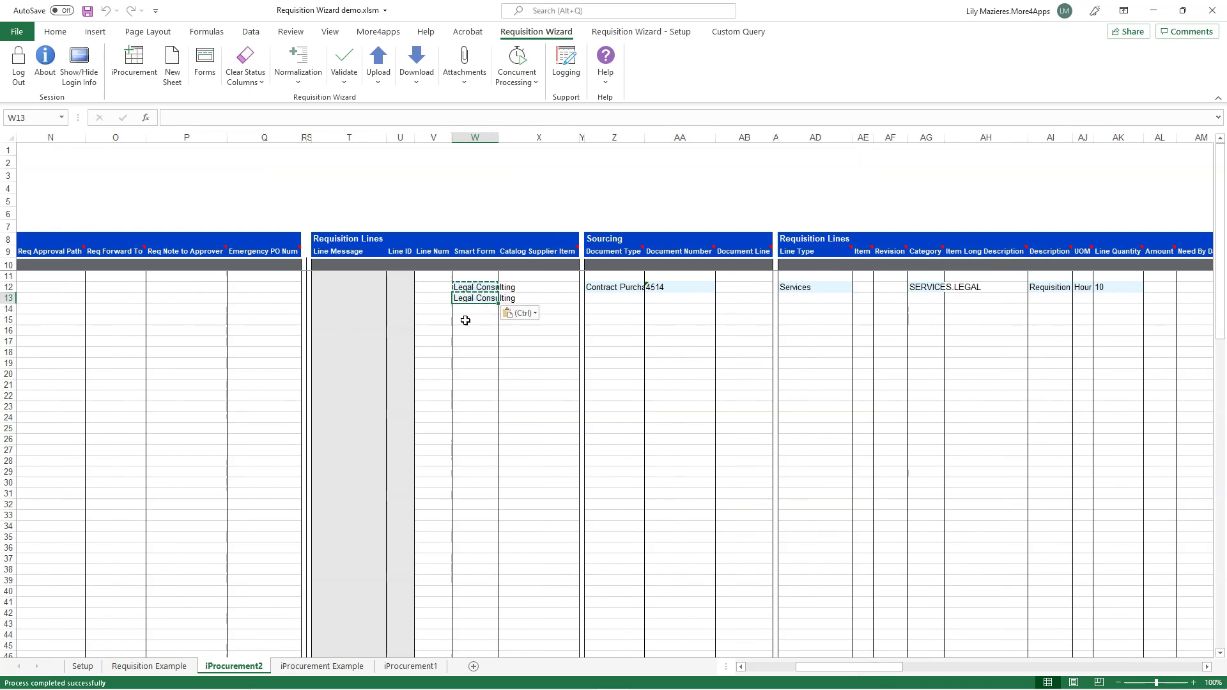
left_click_drag(499, 304, 502, 323)
Enter a Line Quantity of 20 in rows 13 to 15
left_click(1123, 298)
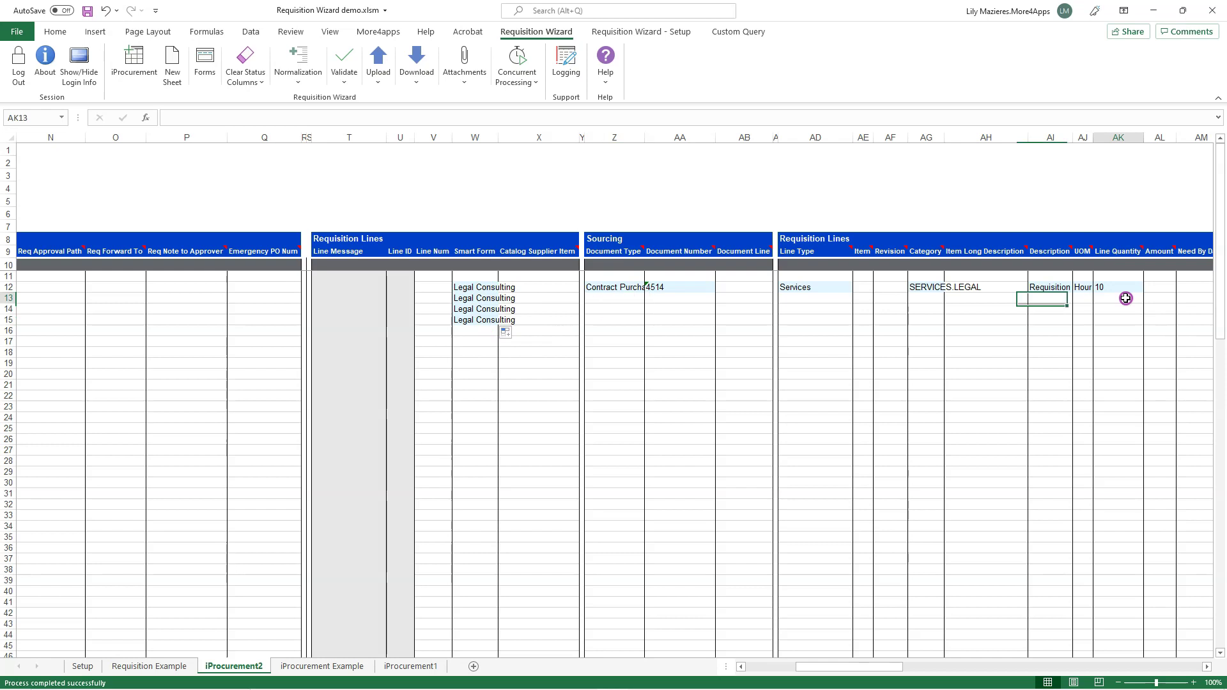
type("20")
key("Return")
left_click(1125, 297)
left_click_drag(1145, 303, 1145, 323)
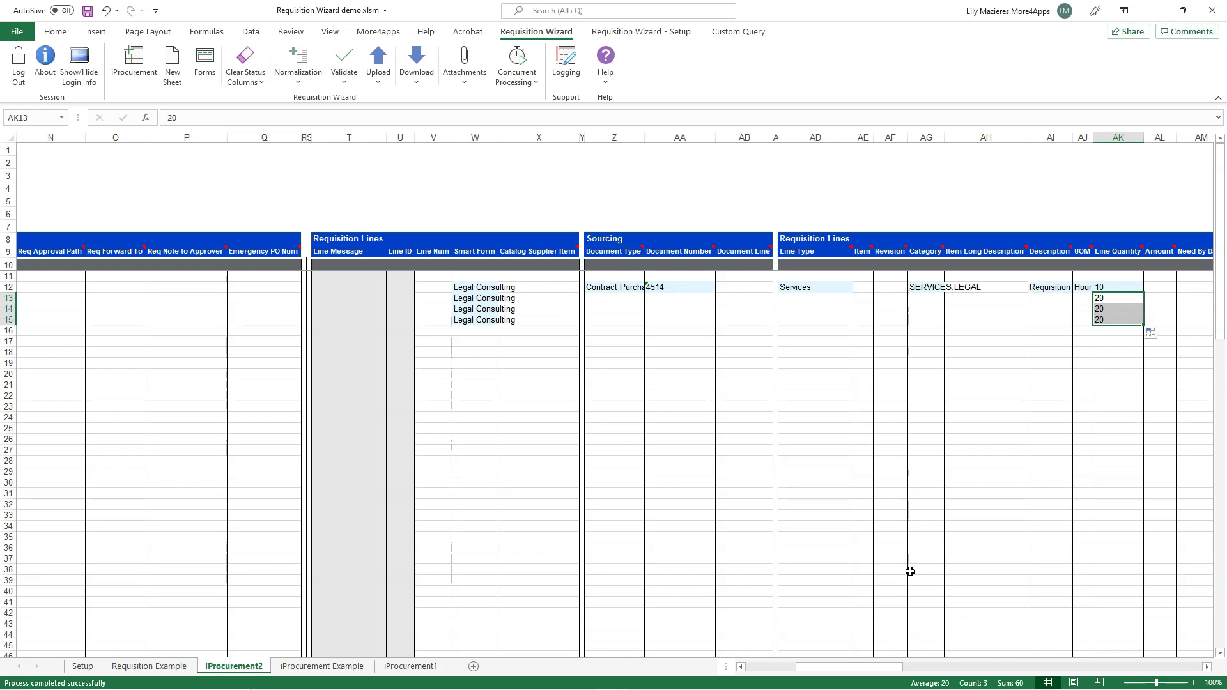
Enter a Dist Quantity of 10 in row 12 and 20 in rows 13 to 15
left_click_drag(888, 668, 1100, 667)
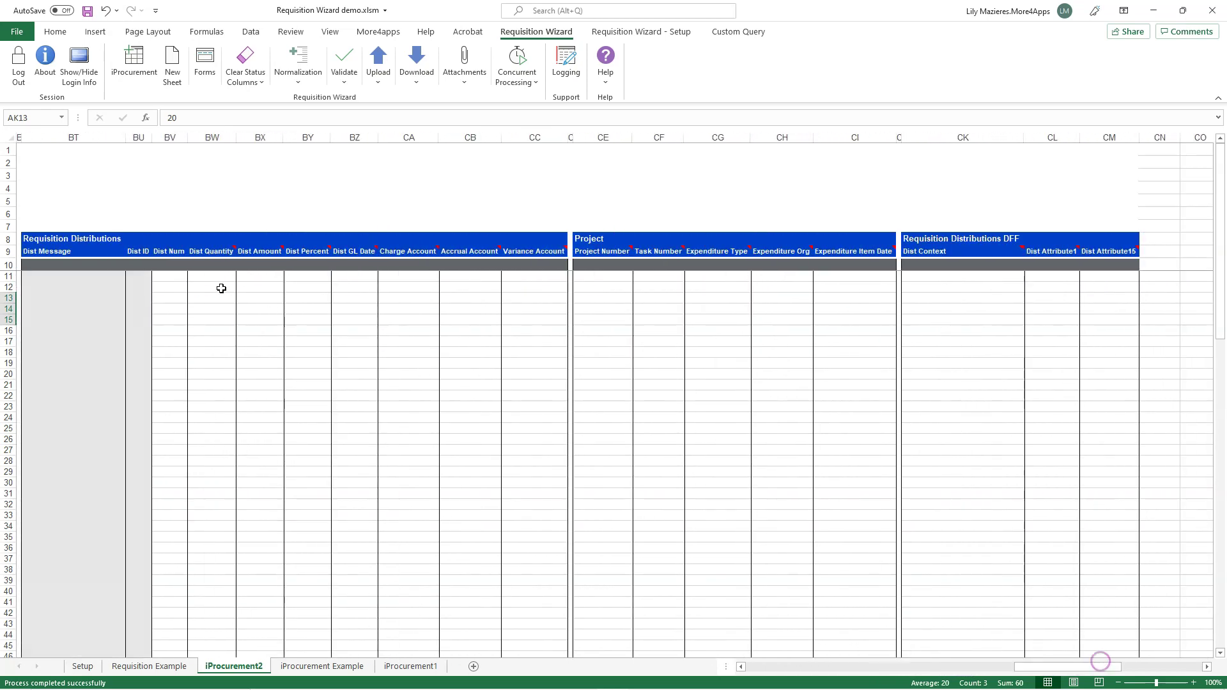
left_click(219, 287)
type("10")
key("Return")
type("20")
key("Return")
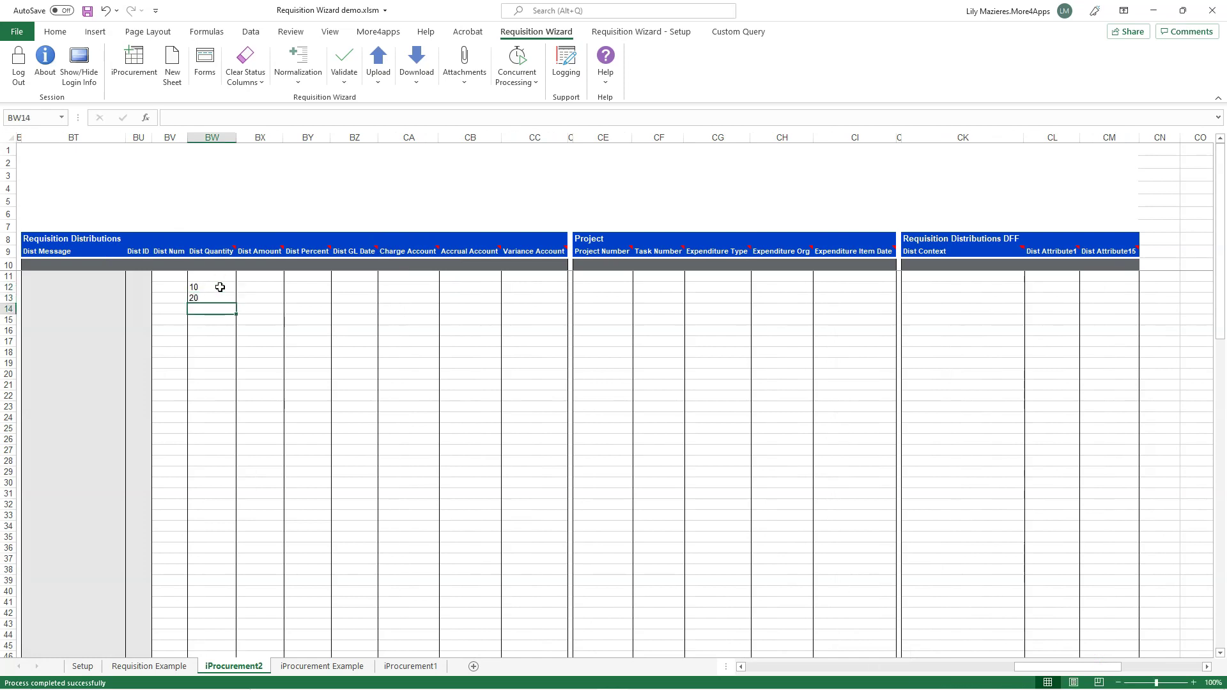
left_click(220, 298)
left_click_drag(236, 303, 240, 323)
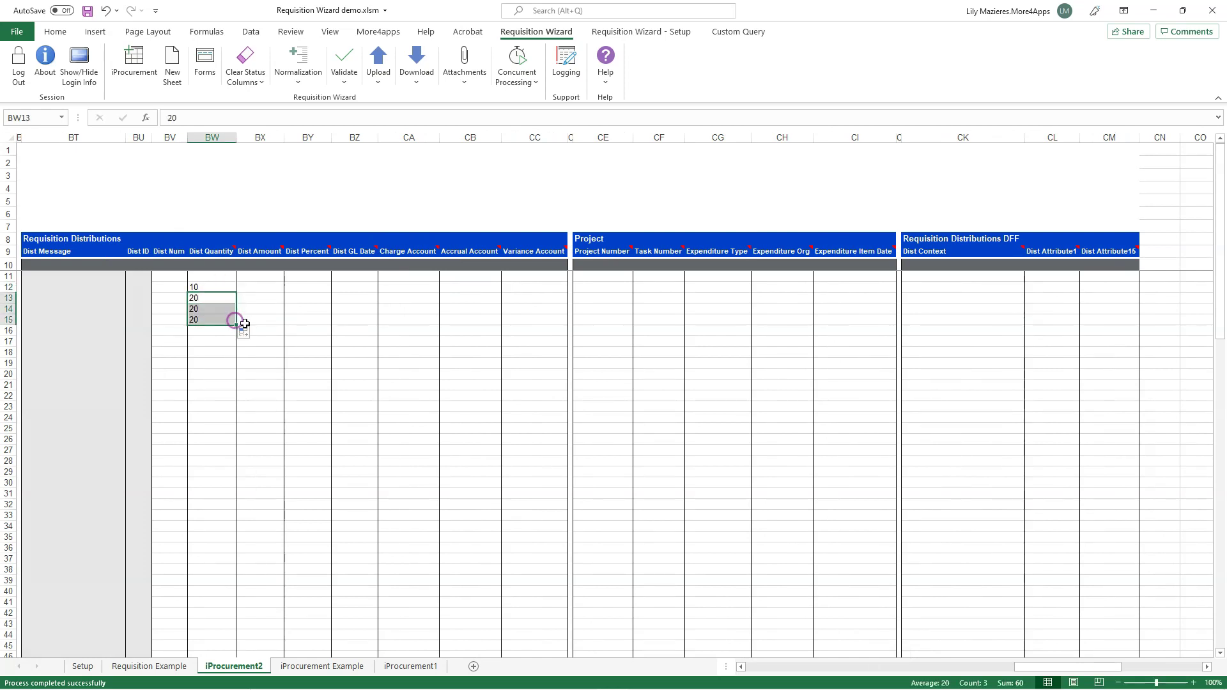
left_click(391, 290)
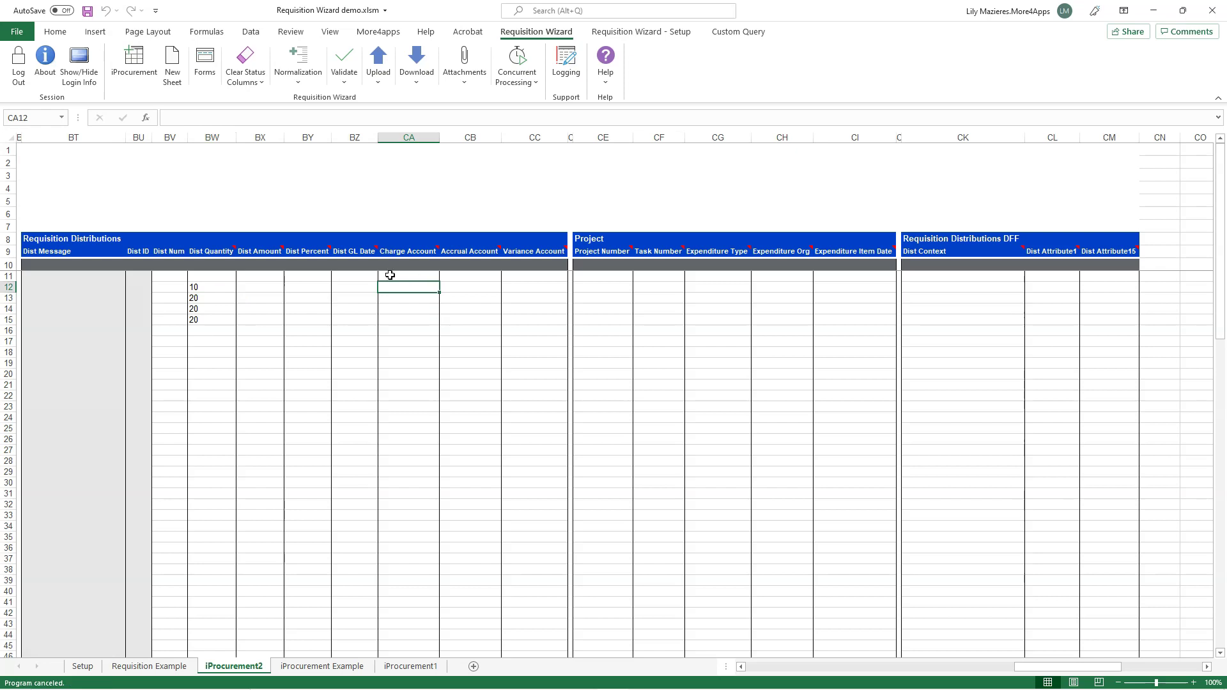
left_click(205, 78)
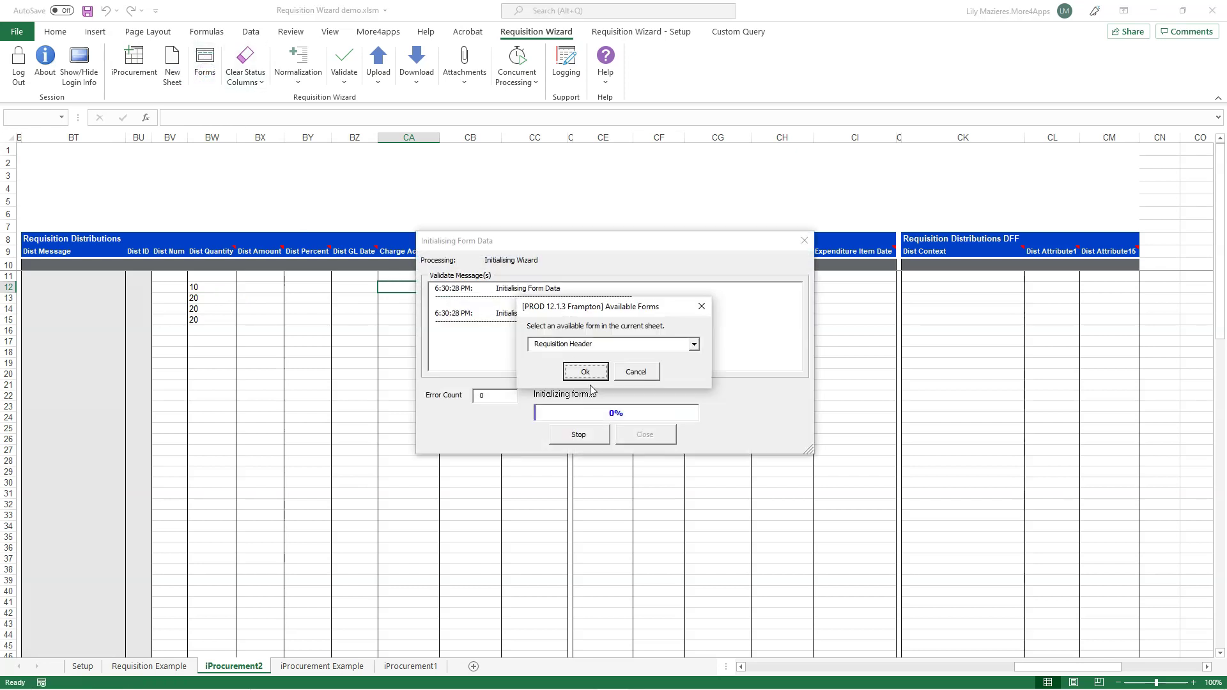
left_click(586, 371)
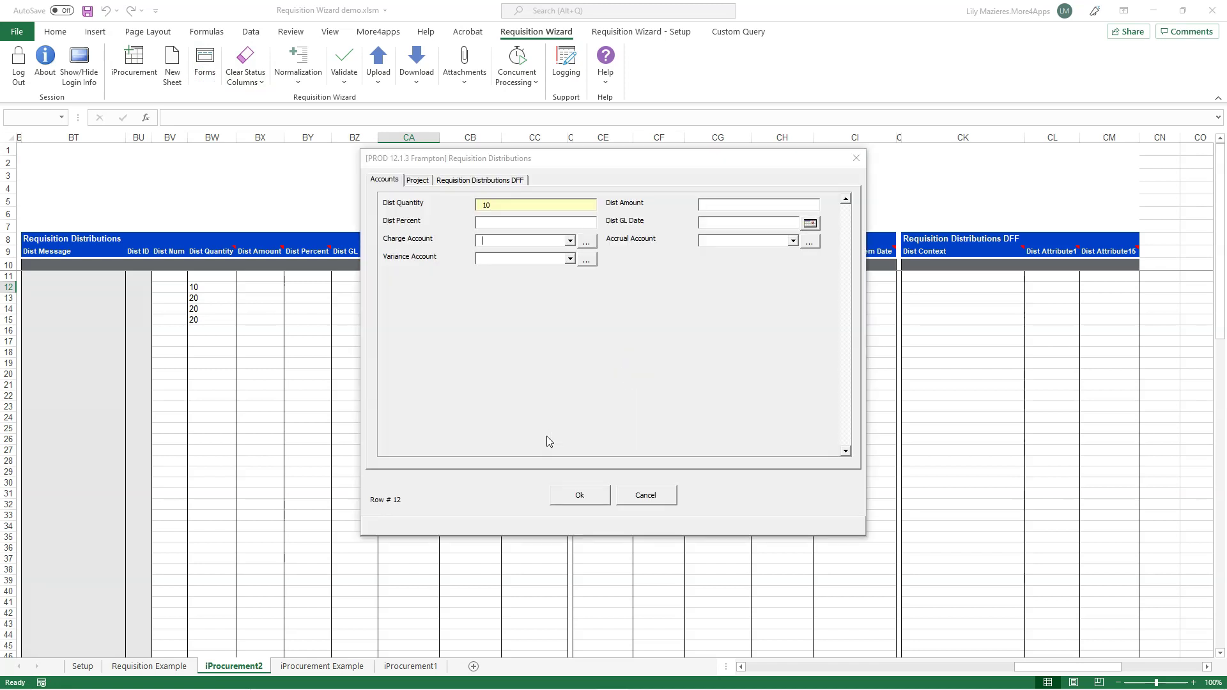
left_click(590, 247)
left_click(642, 447)
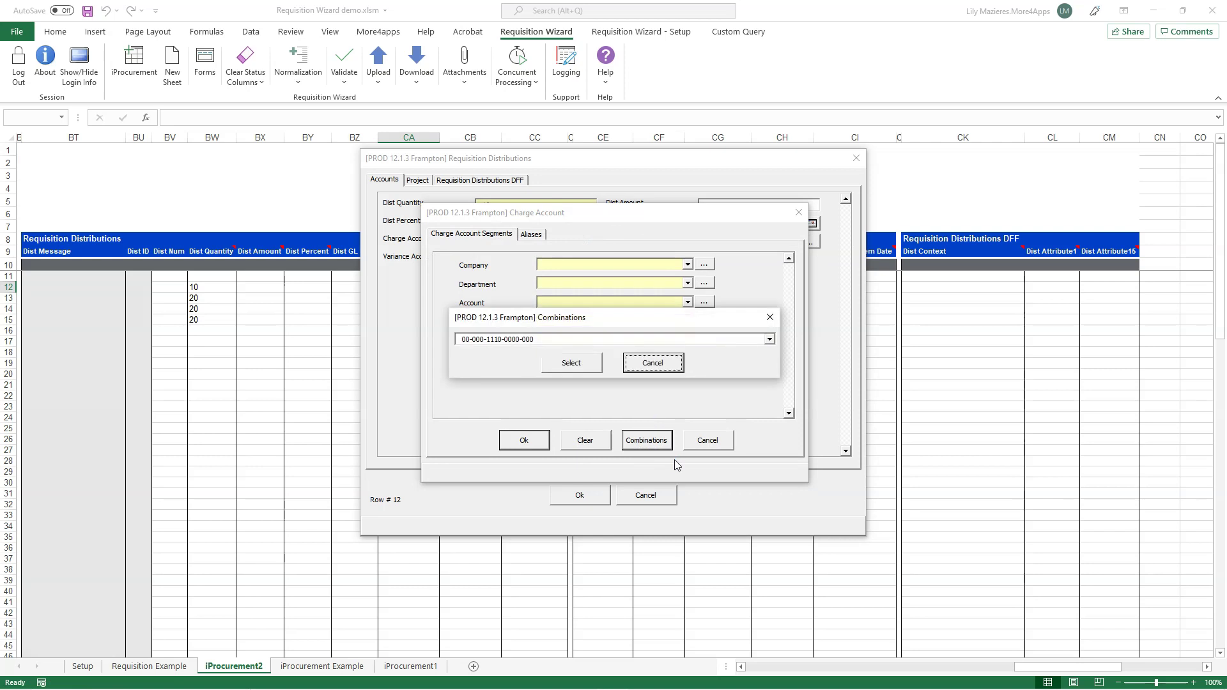
left_click(769, 339)
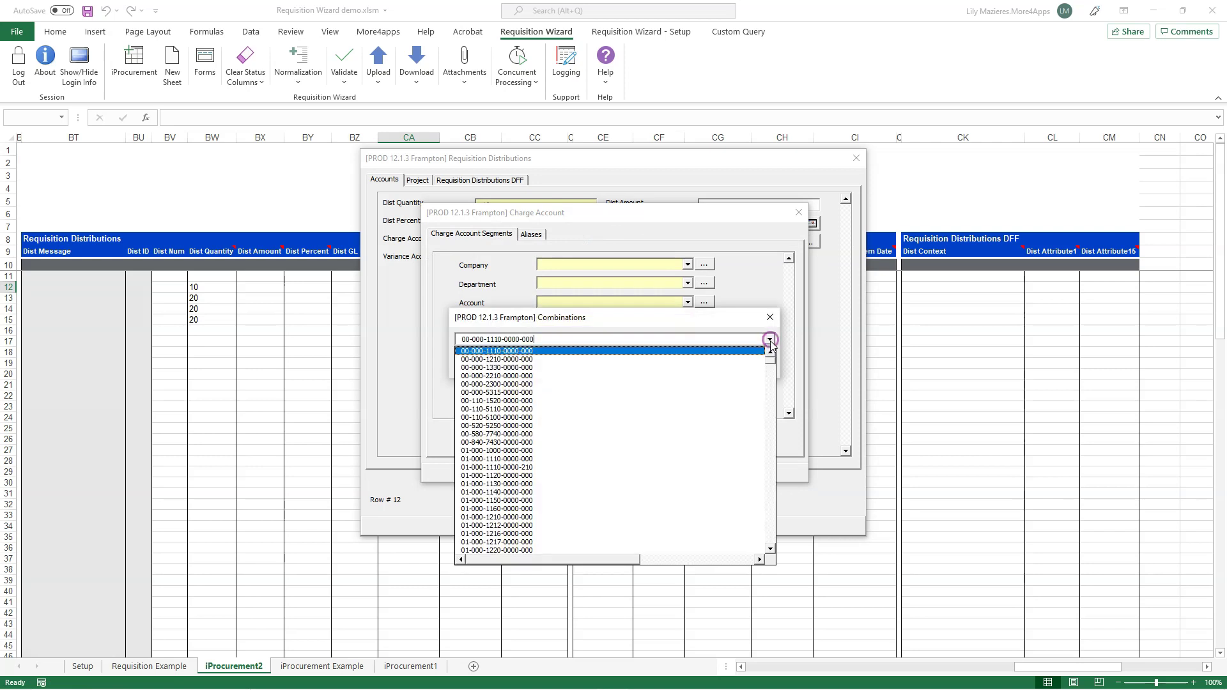
left_click(530, 459)
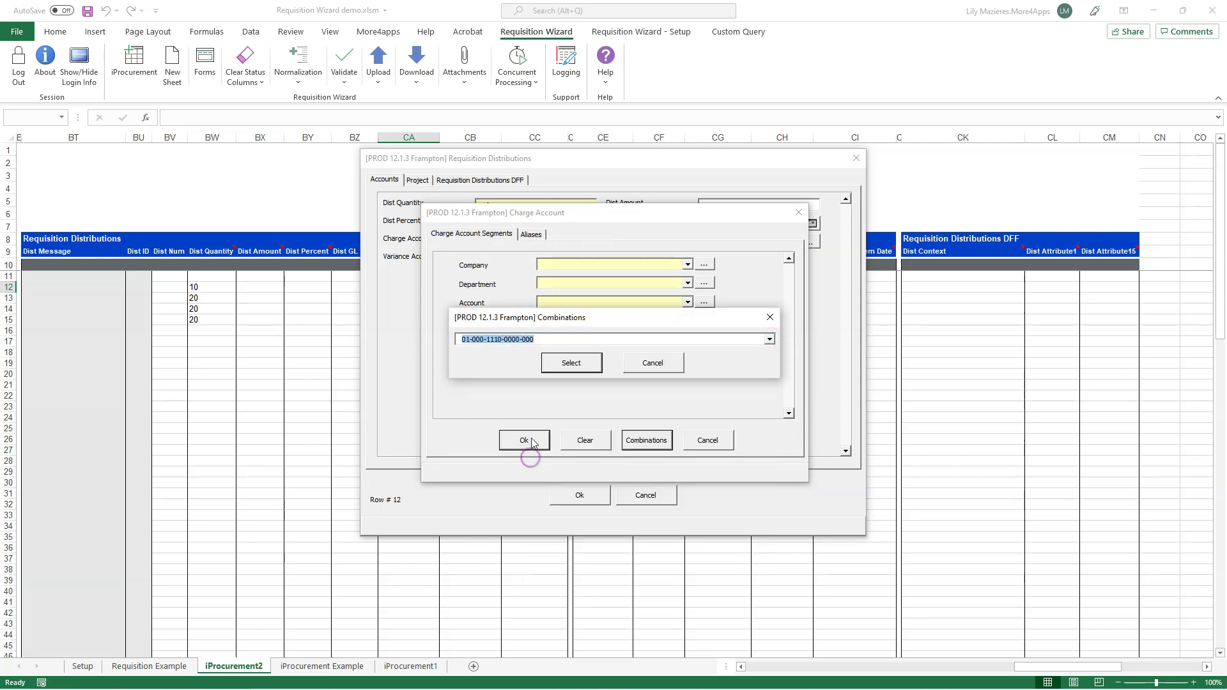
left_click(571, 362)
left_click(519, 440)
left_click(578, 495)
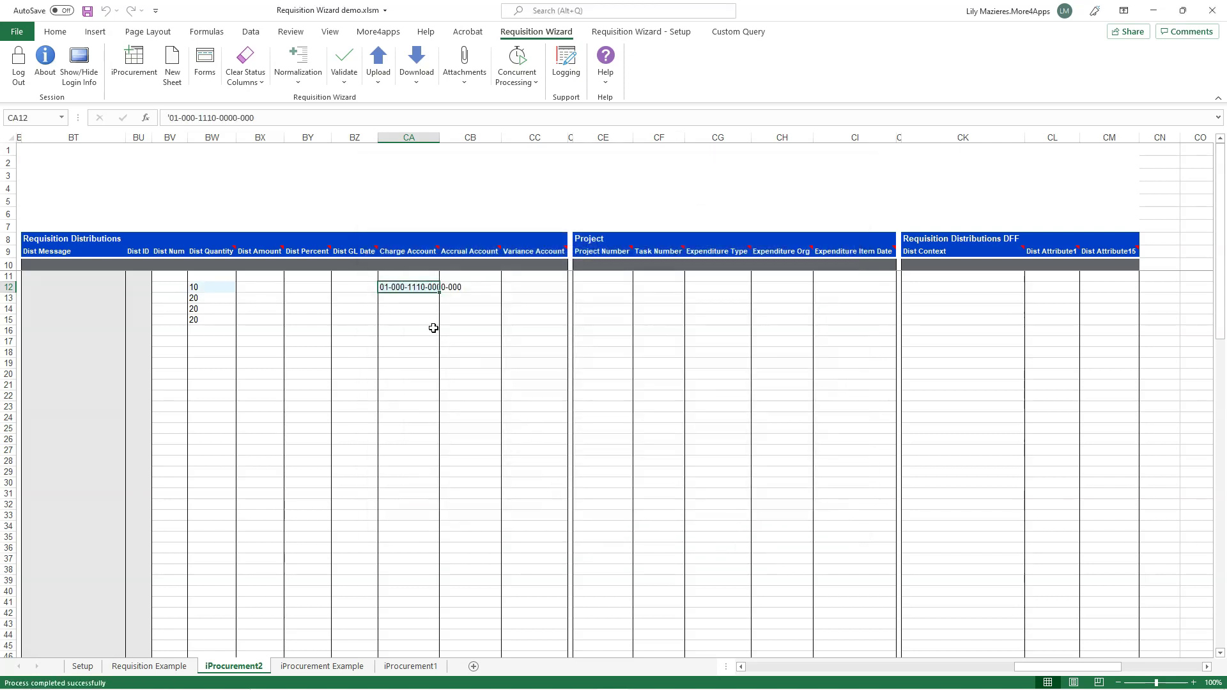
Copy row 12's Charge Account as a value into the Default Values row and select that row
key("ctrl+c")
right_click(409, 263)
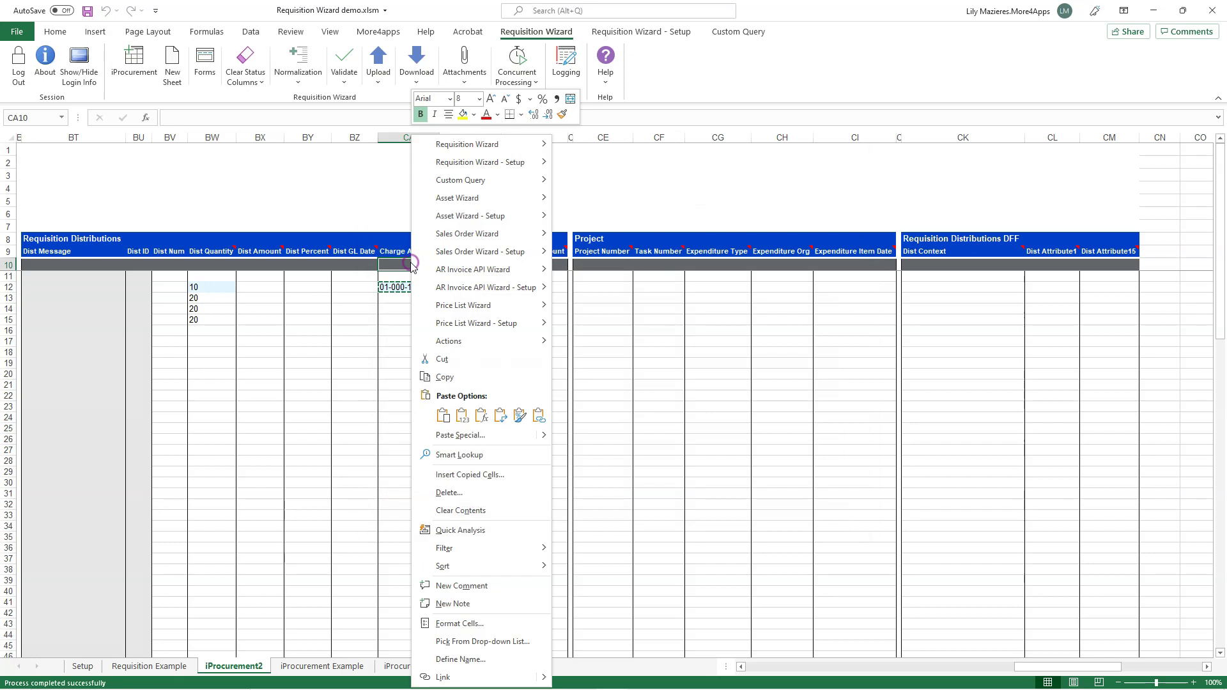
left_click(462, 415)
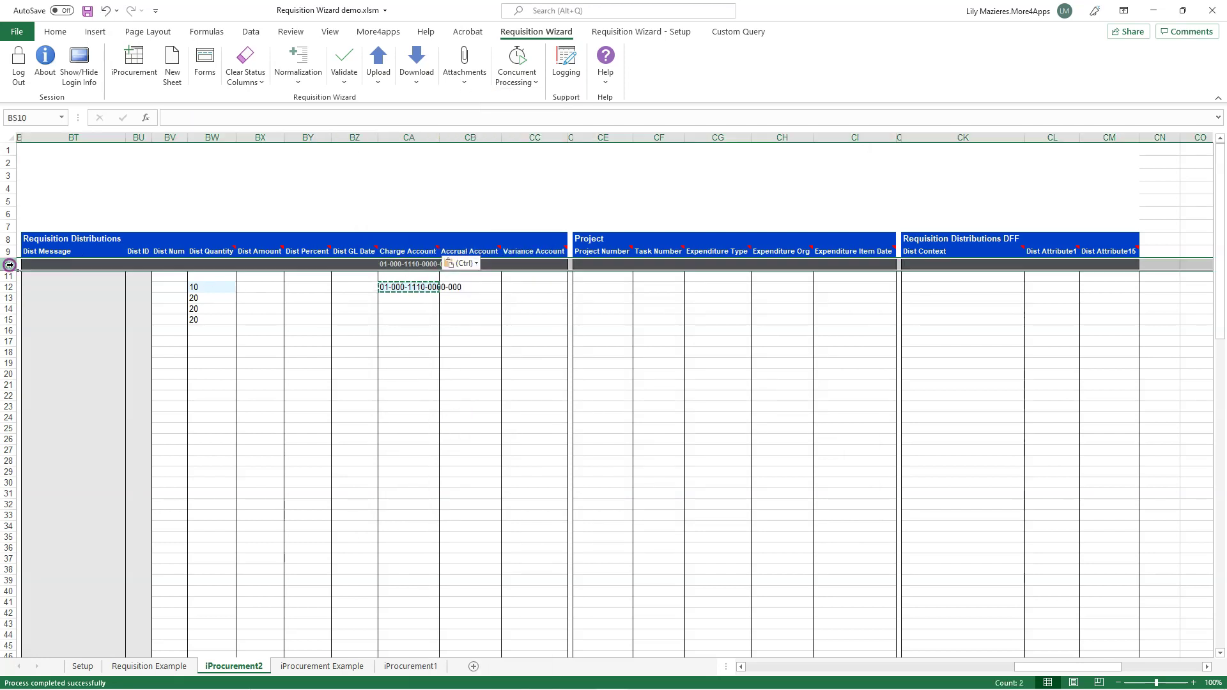
scroll(747, 649, "left", 4)
left_click(841, 263)
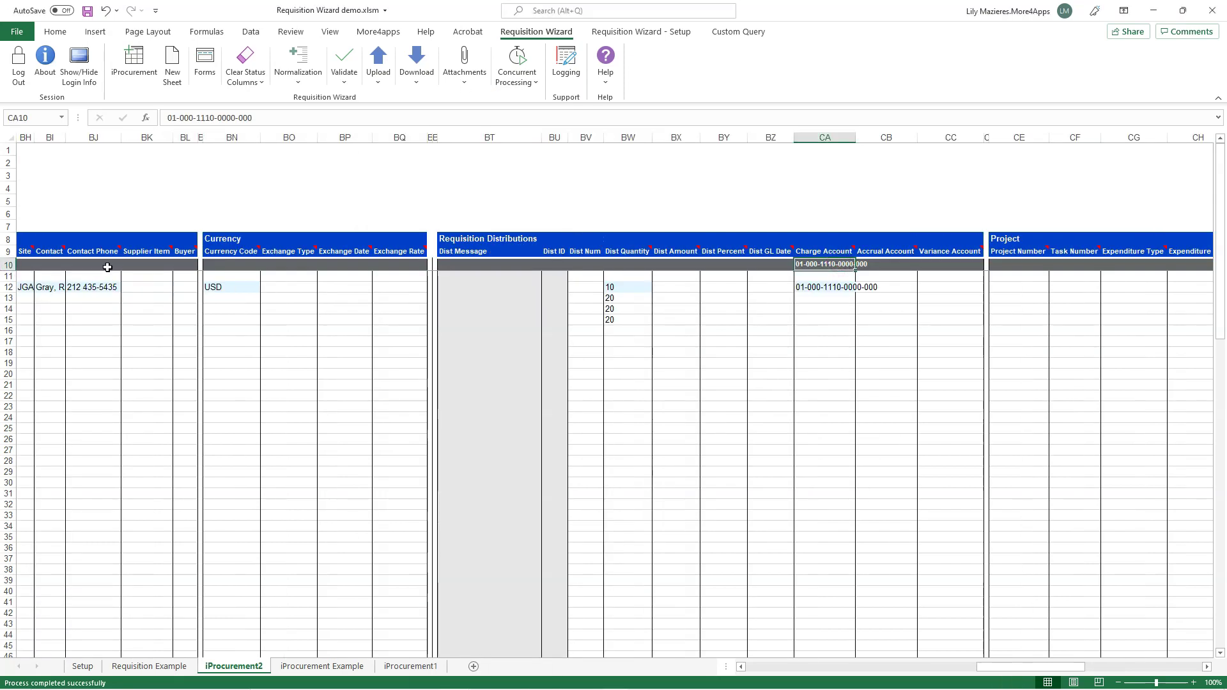
left_click(8, 264)
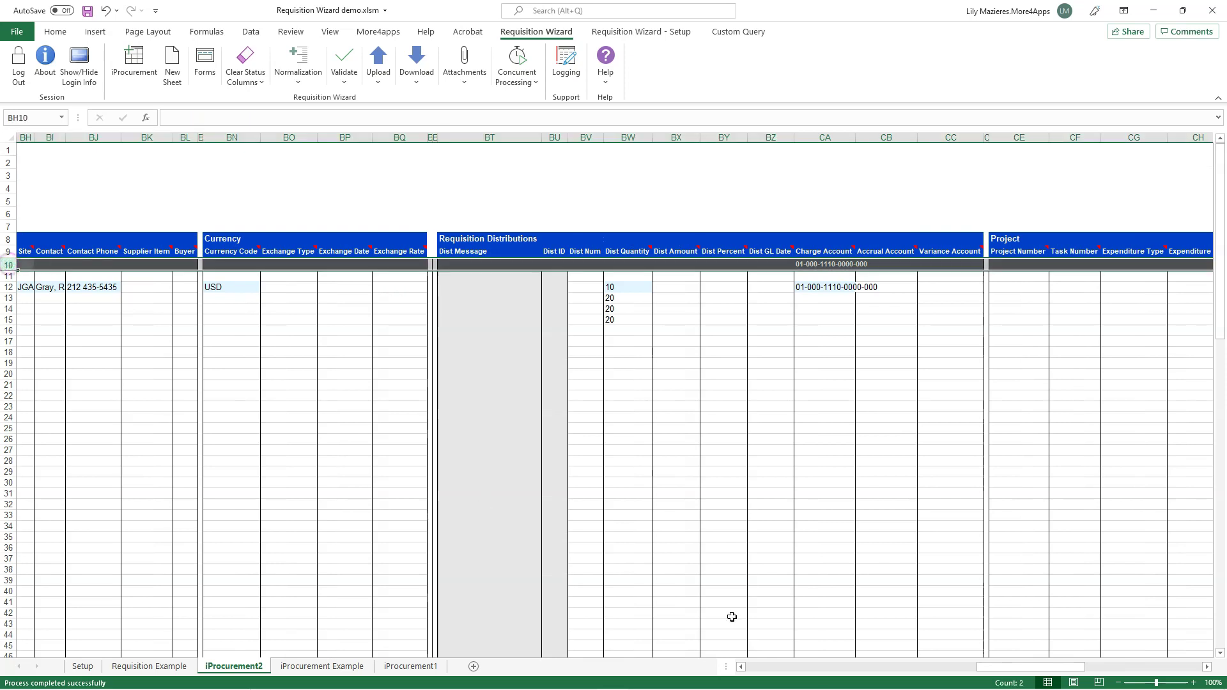
Copy row 12's Source Type as a value into the Default Values row
left_click_drag(1015, 666, 919, 667)
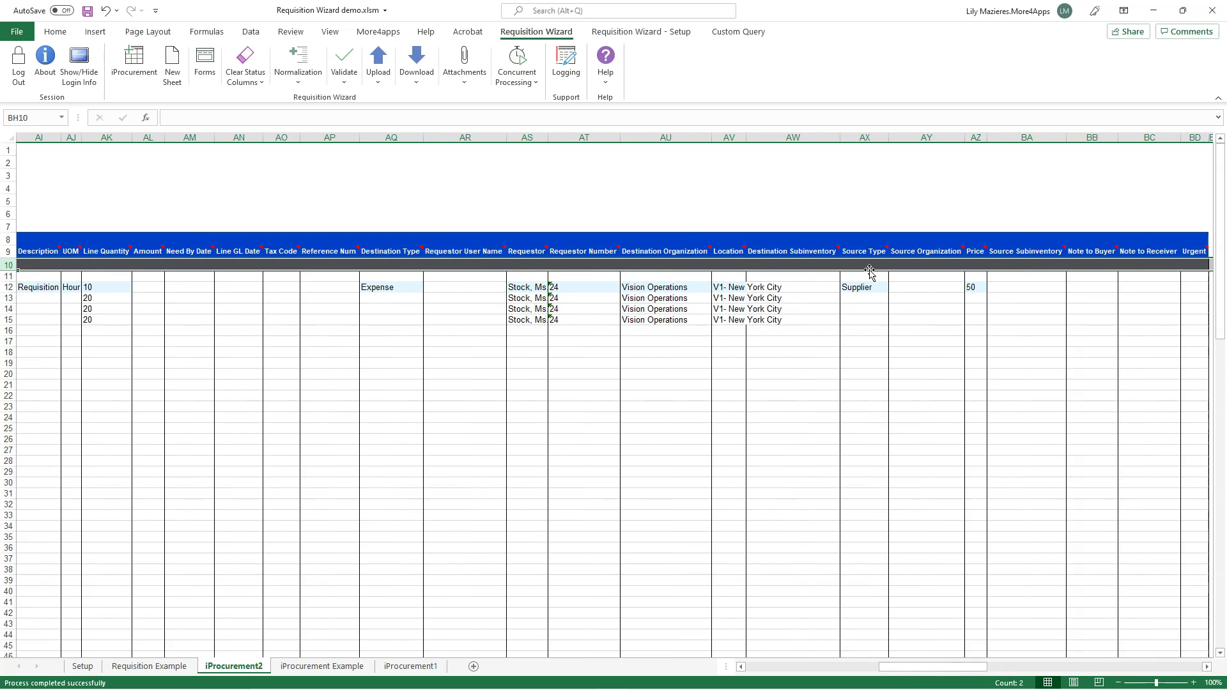
left_click(668, 397)
left_click(755, 287)
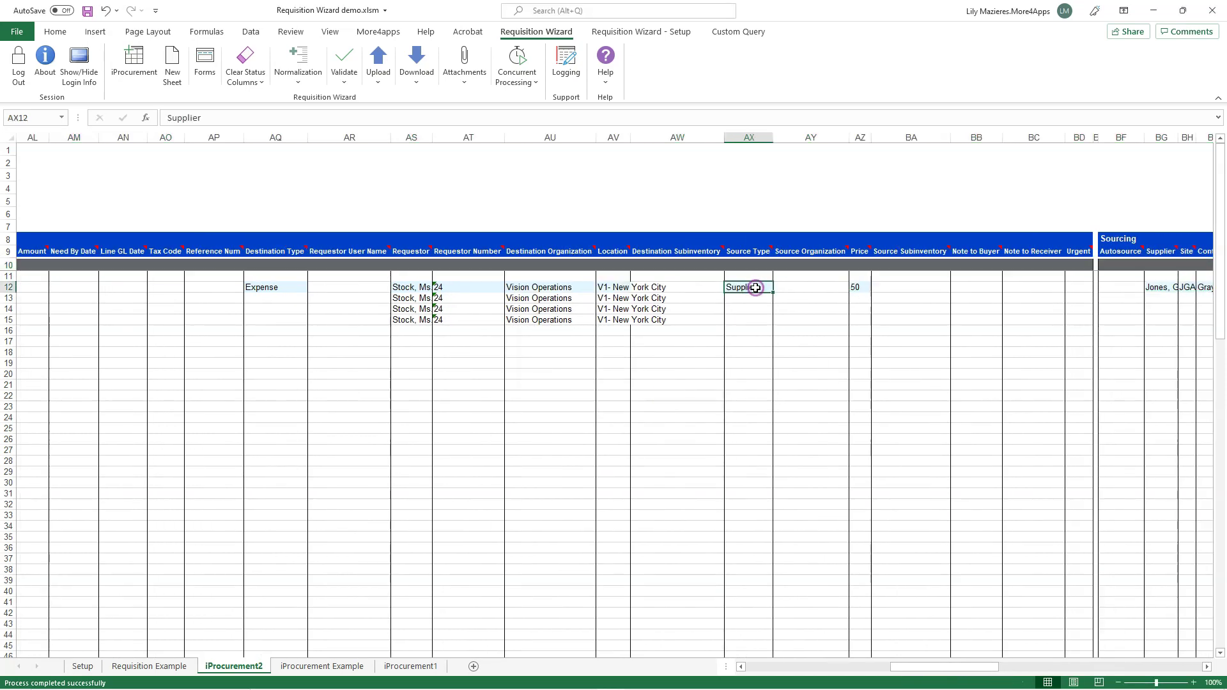
key("ctrl+c")
right_click(755, 264)
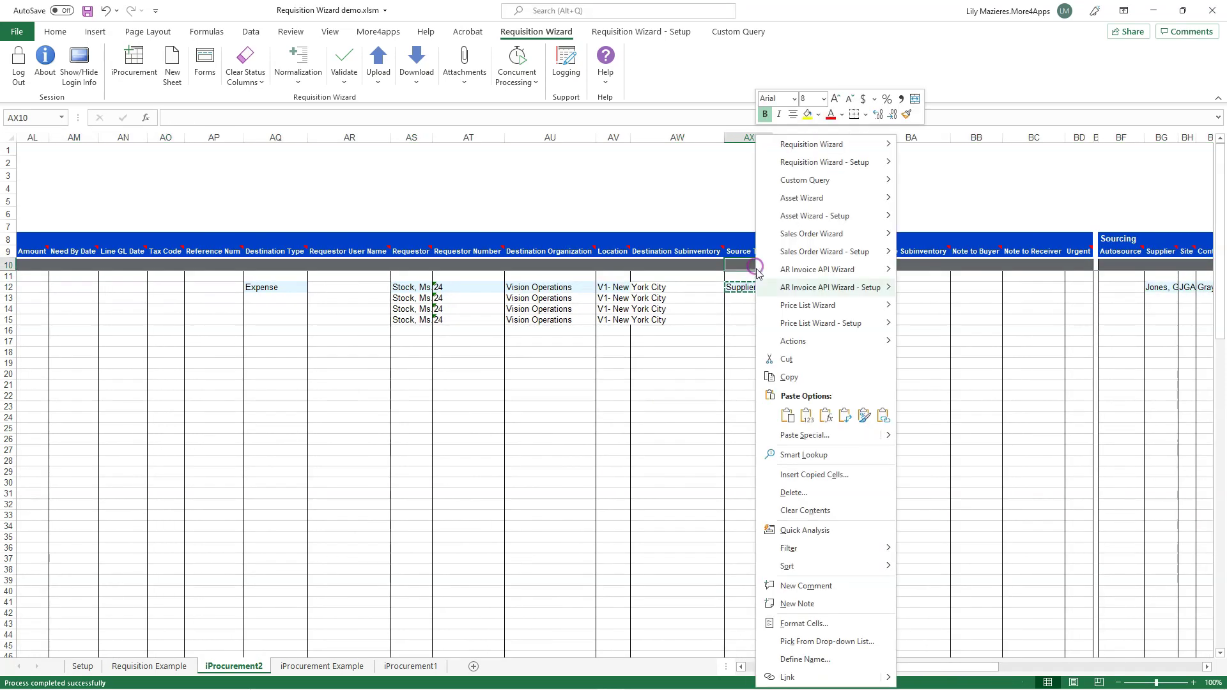
left_click(805, 424)
Copy row 12's Destination Type as a value into the Default Values row
left_click(288, 287)
key("ctrl+c")
right_click(290, 265)
left_click(345, 411)
Look over the validation options and examine row 12's Header Status, Line Status and Dist Status
left_click_drag(946, 667, 752, 668)
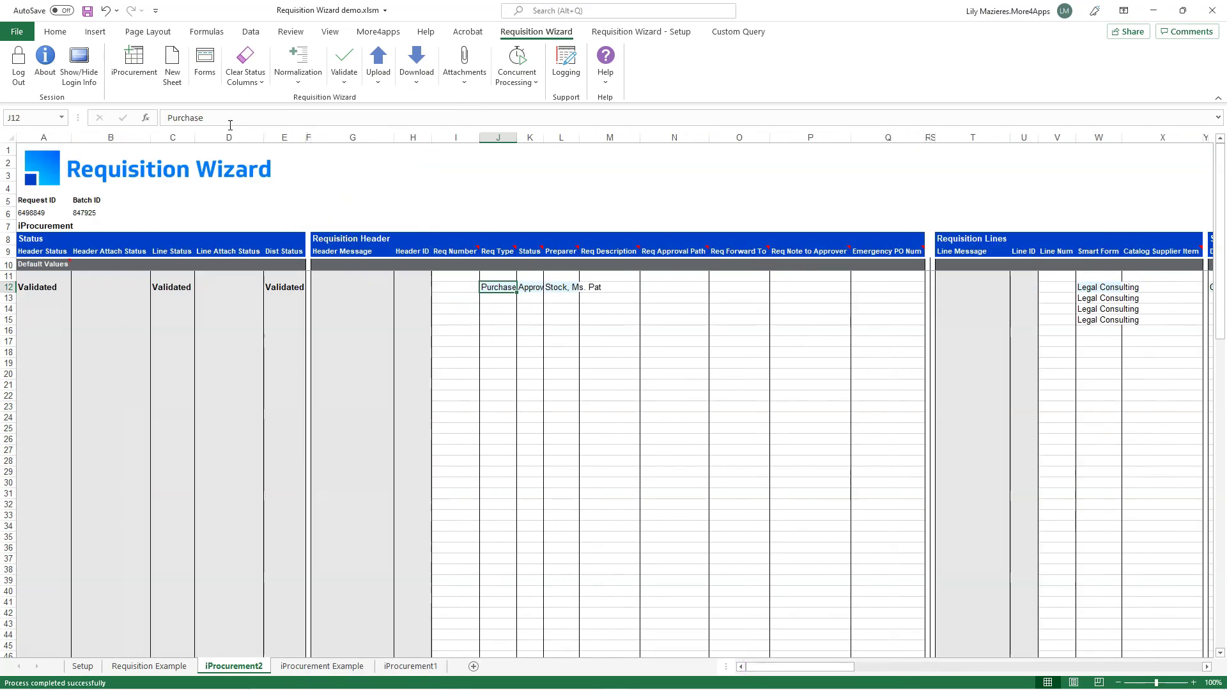
left_click(345, 82)
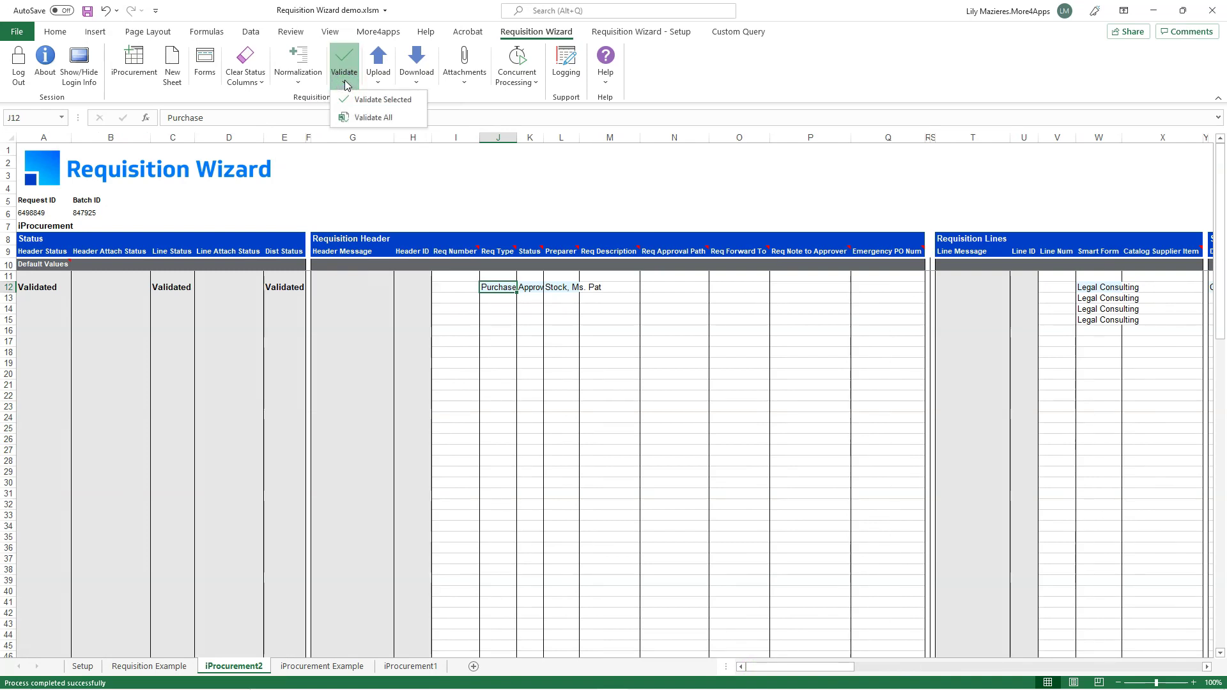
left_click(291, 272)
left_click_drag(284, 289, 36, 291)
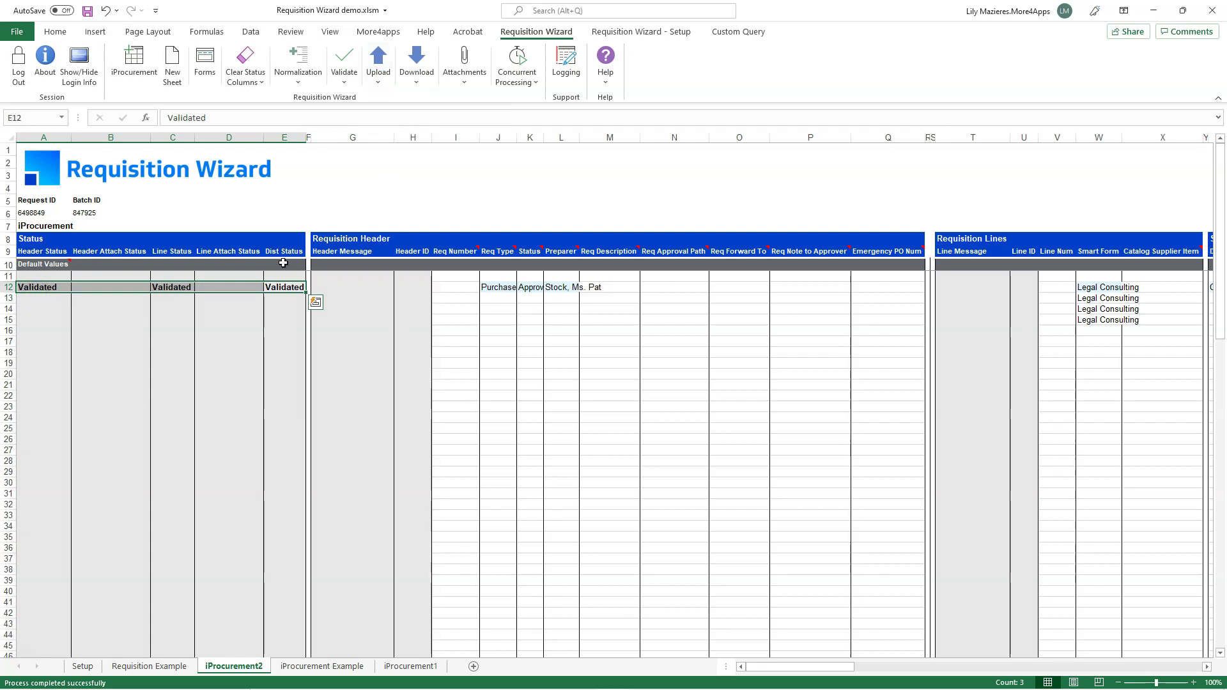
left_click(285, 249)
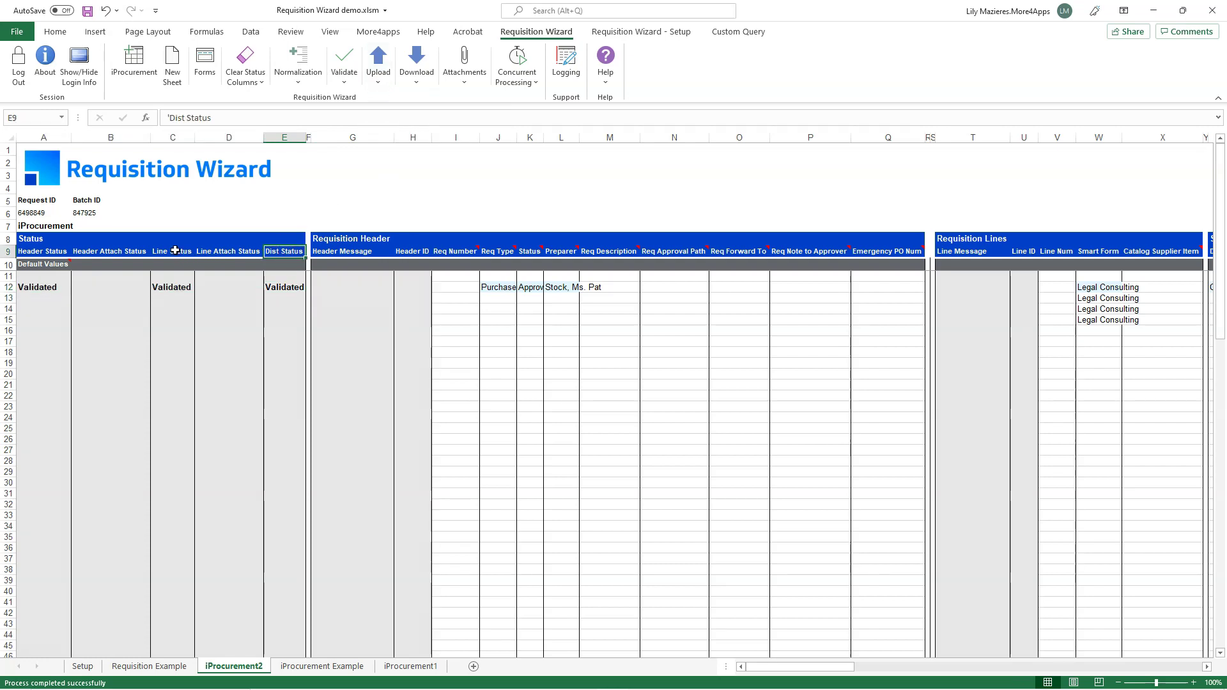
left_click(175, 250)
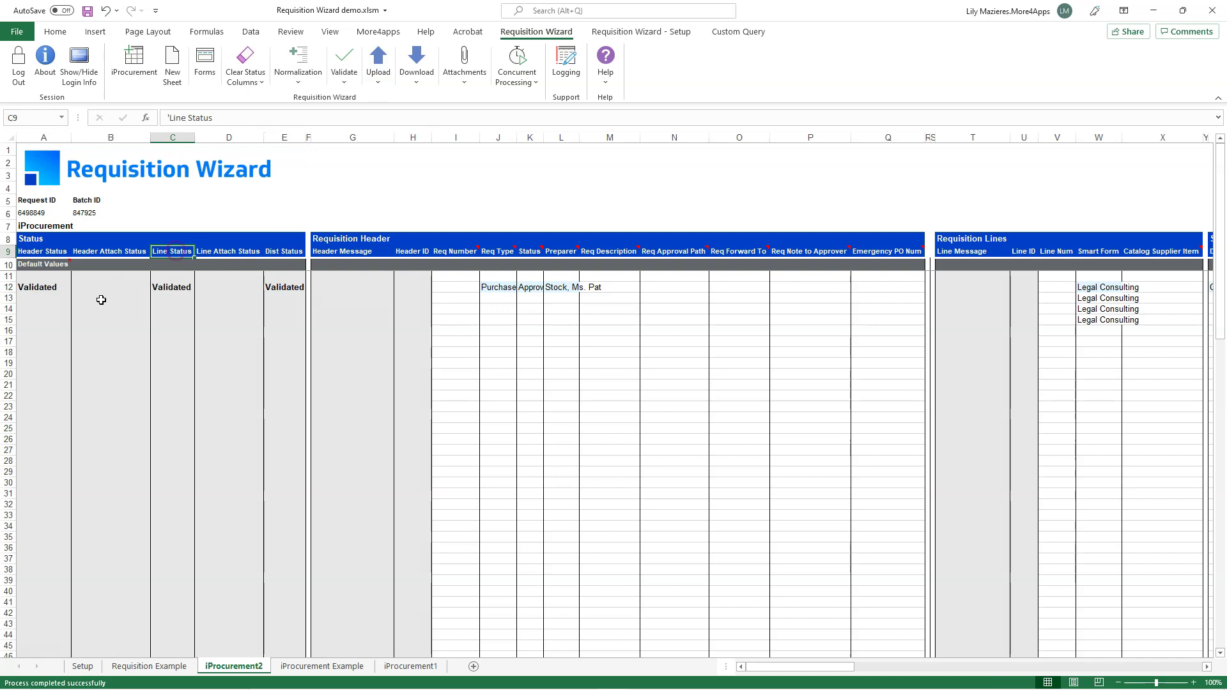
left_click(63, 252)
Upload all requisition rows to Oracle, close the processing form and check the resulting Dist Status cells
left_click(379, 82)
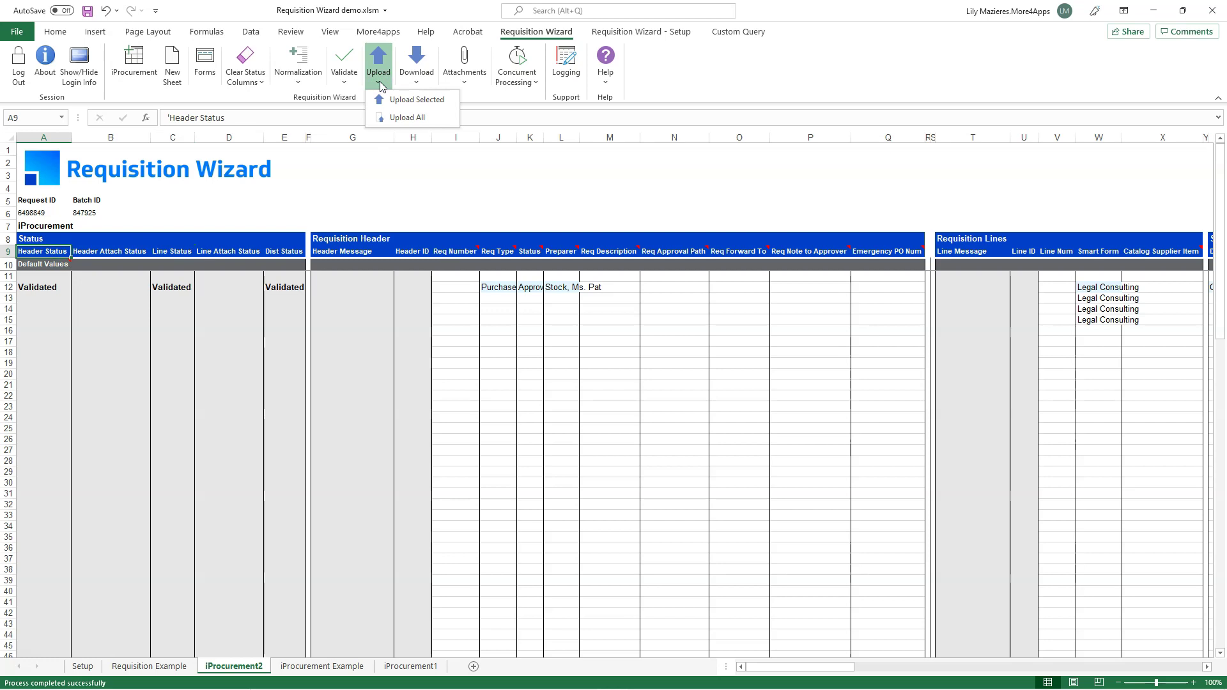
left_click(440, 121)
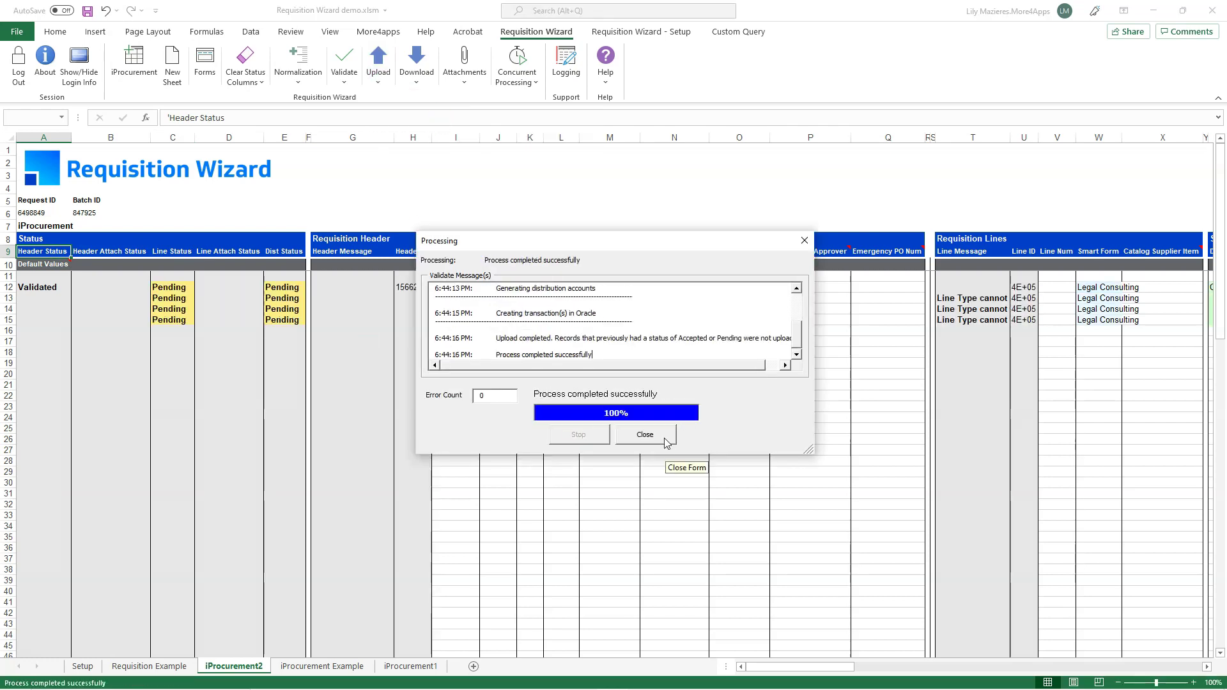
left_click(664, 439)
left_click_drag(284, 287, 285, 309)
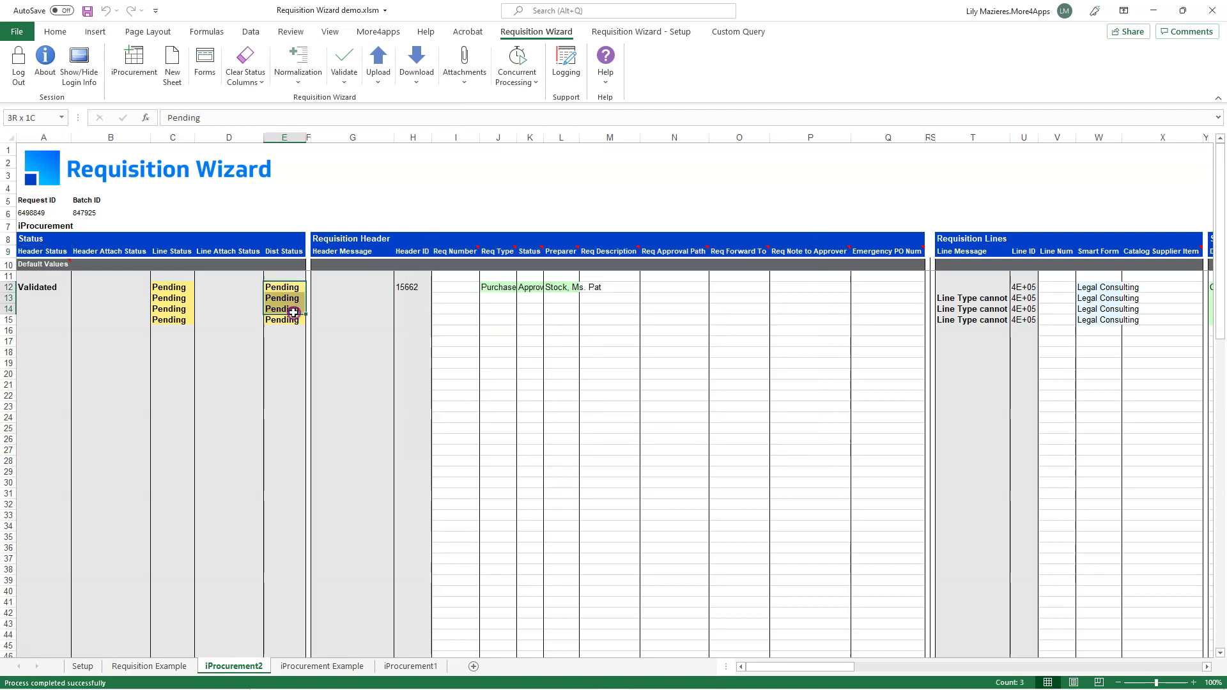
Submit the Requisition Import concurrent program with source ReqWizard, grouping All, Multiple Distributions Yes and Initiate Approval after ReqImport Yes
left_click(523, 90)
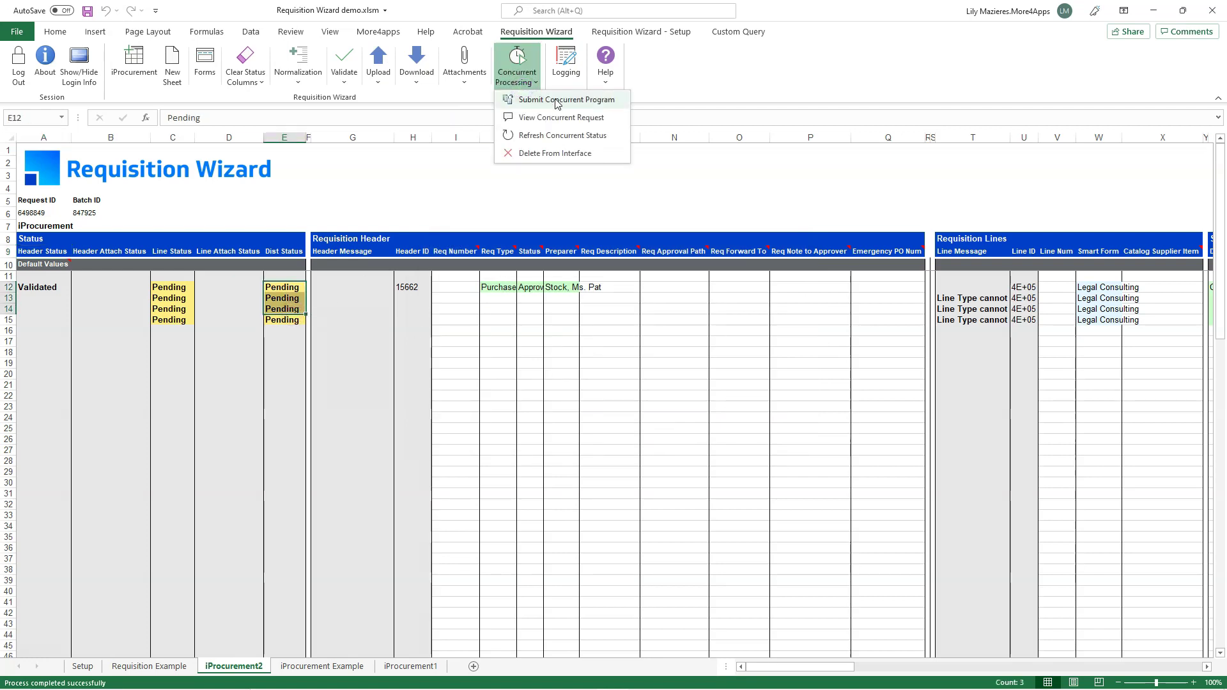
left_click(555, 102)
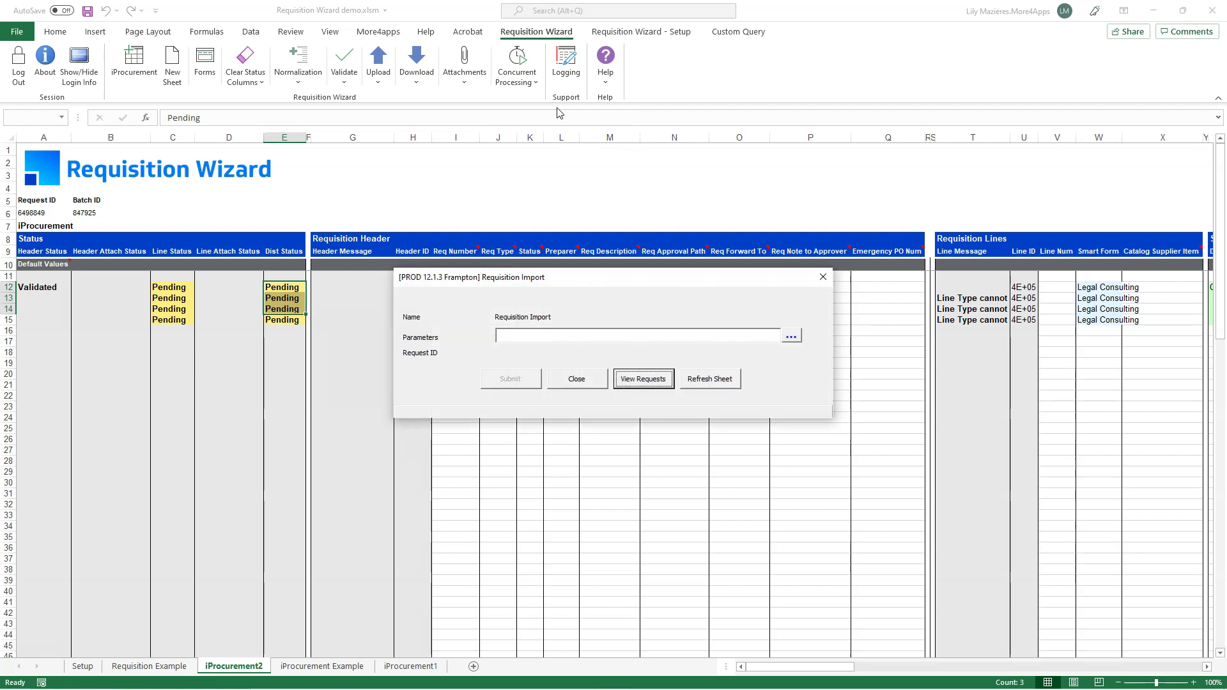
left_click(793, 338)
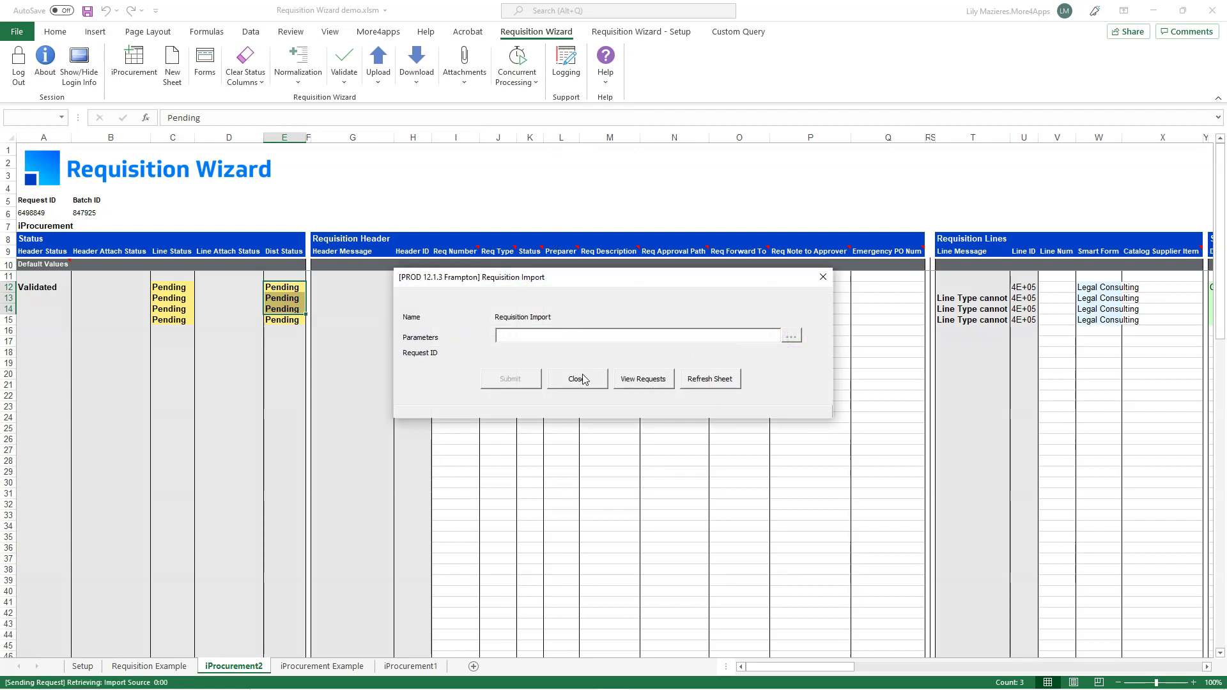
left_click(589, 351)
type("Yes")
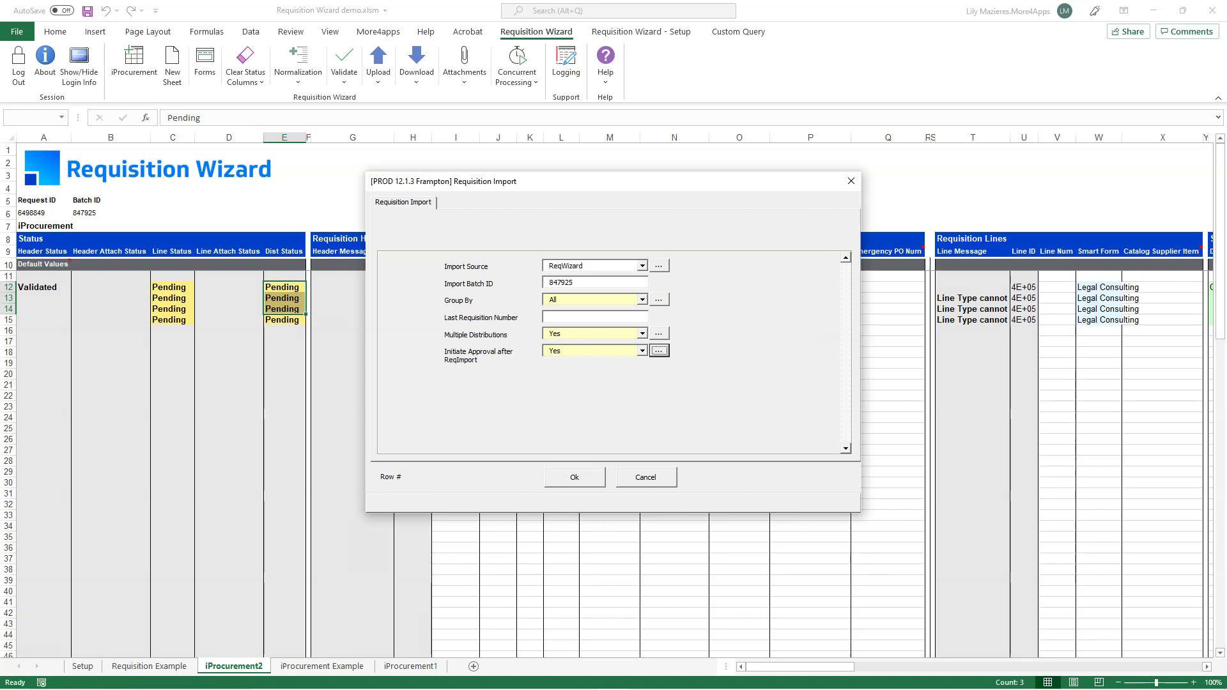
left_click(574, 477)
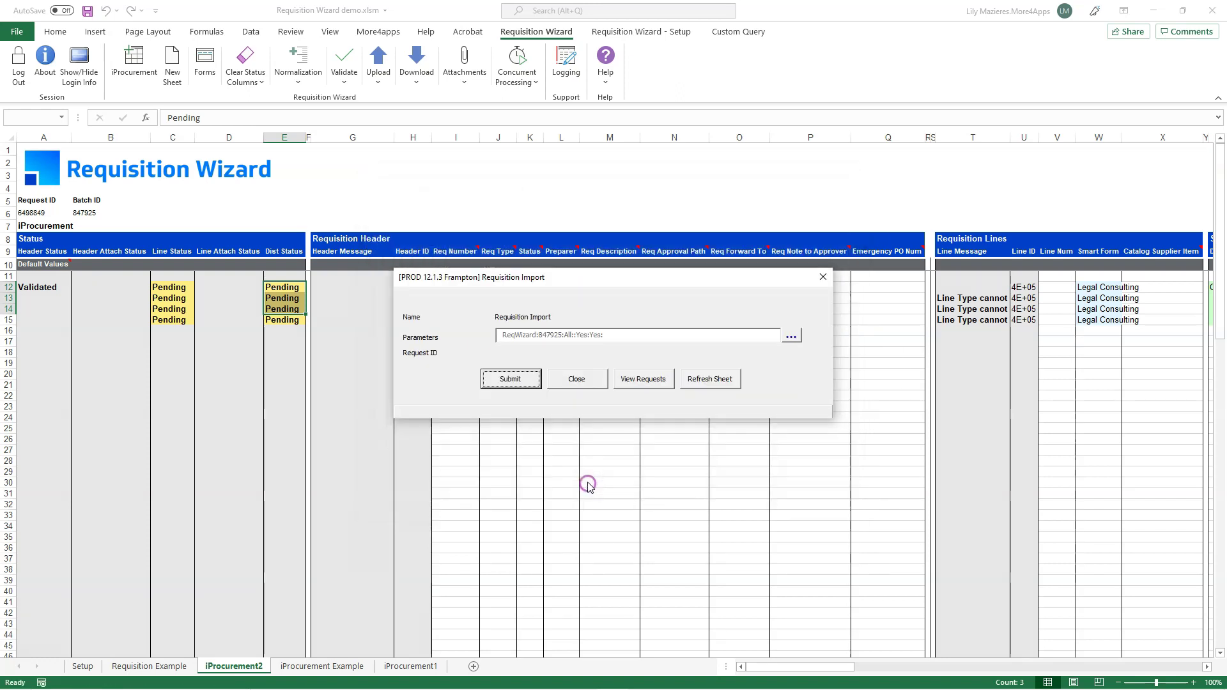
left_click(533, 387)
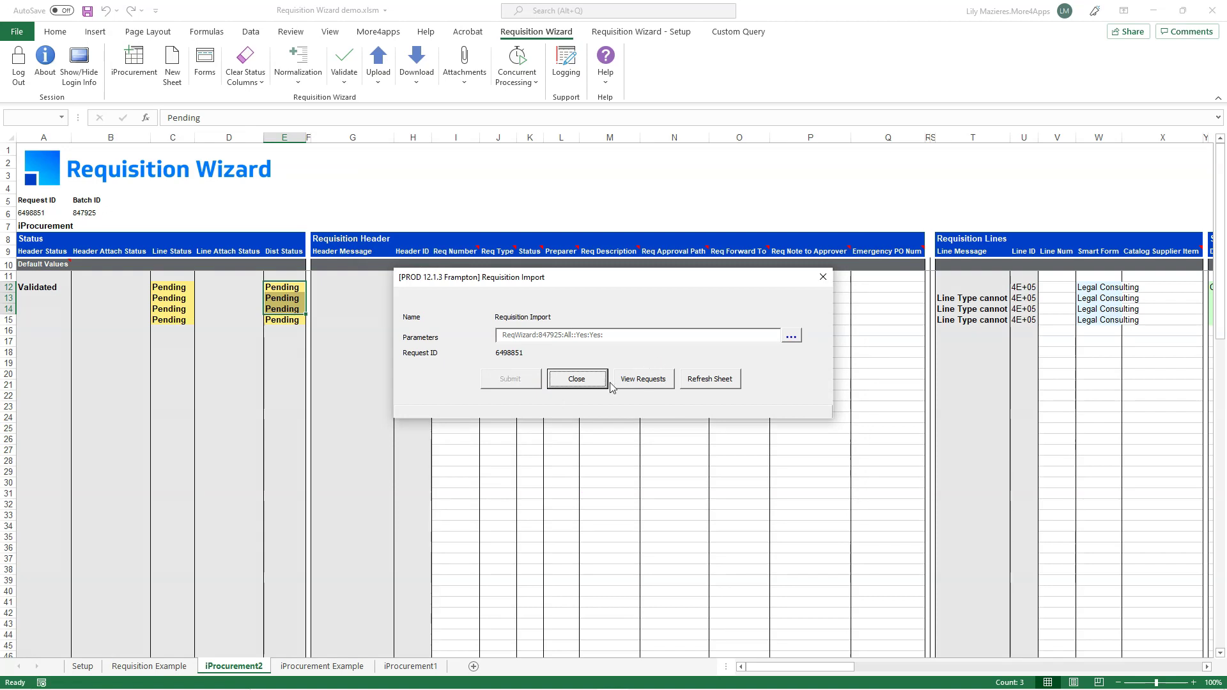
View the concurrent requests, refresh the sheet with the import results, close the form and check the Line Status of rows 12 to 15
left_click(663, 382)
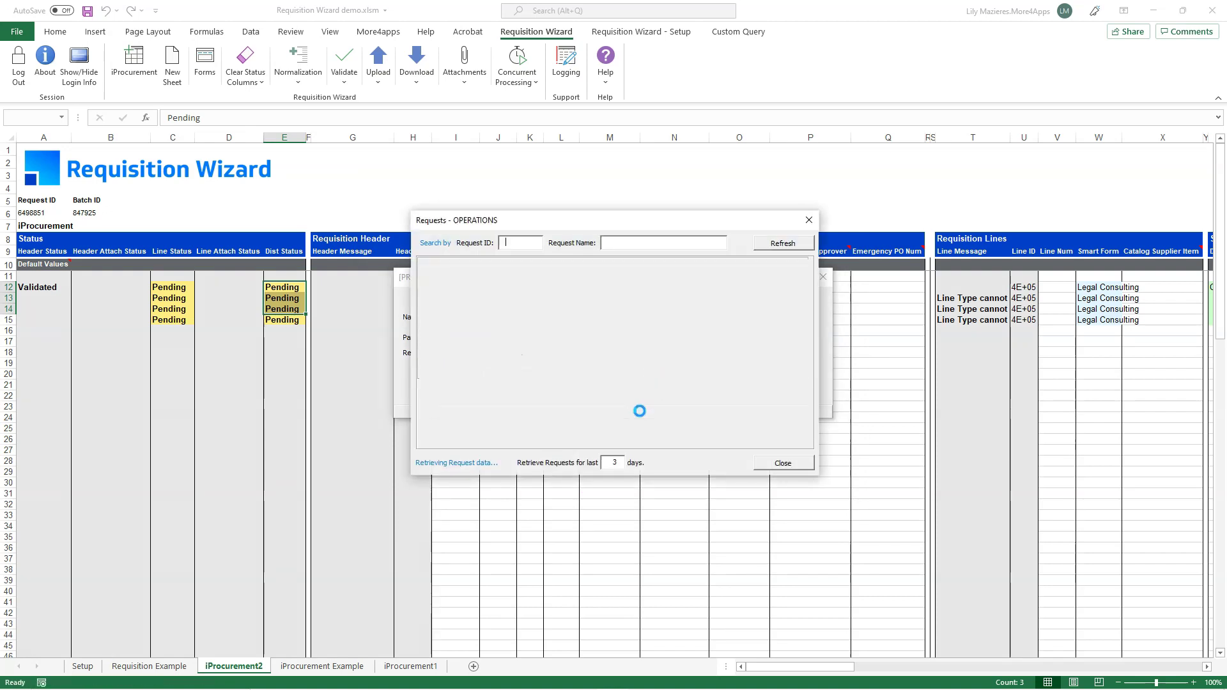
left_click(807, 221)
left_click(705, 380)
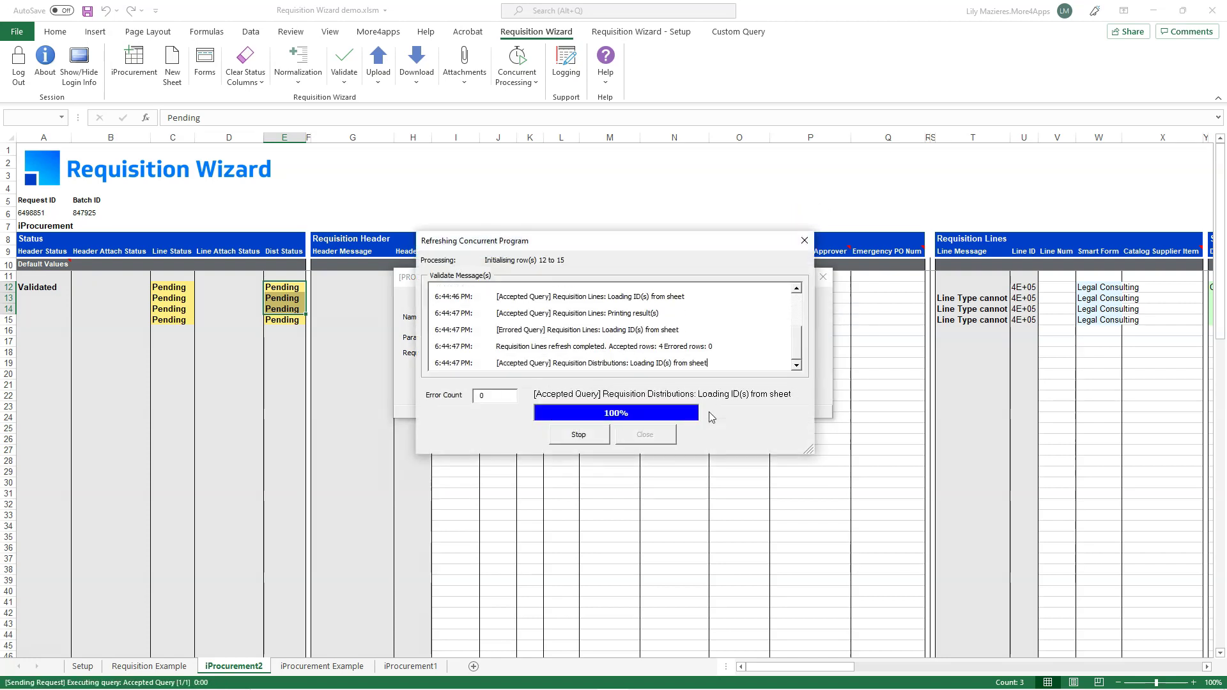
left_click(577, 379)
left_click_drag(170, 288, 171, 322)
Copy row 12's Req Number into row 22 and download that requisition using the sheet data
left_click(454, 291)
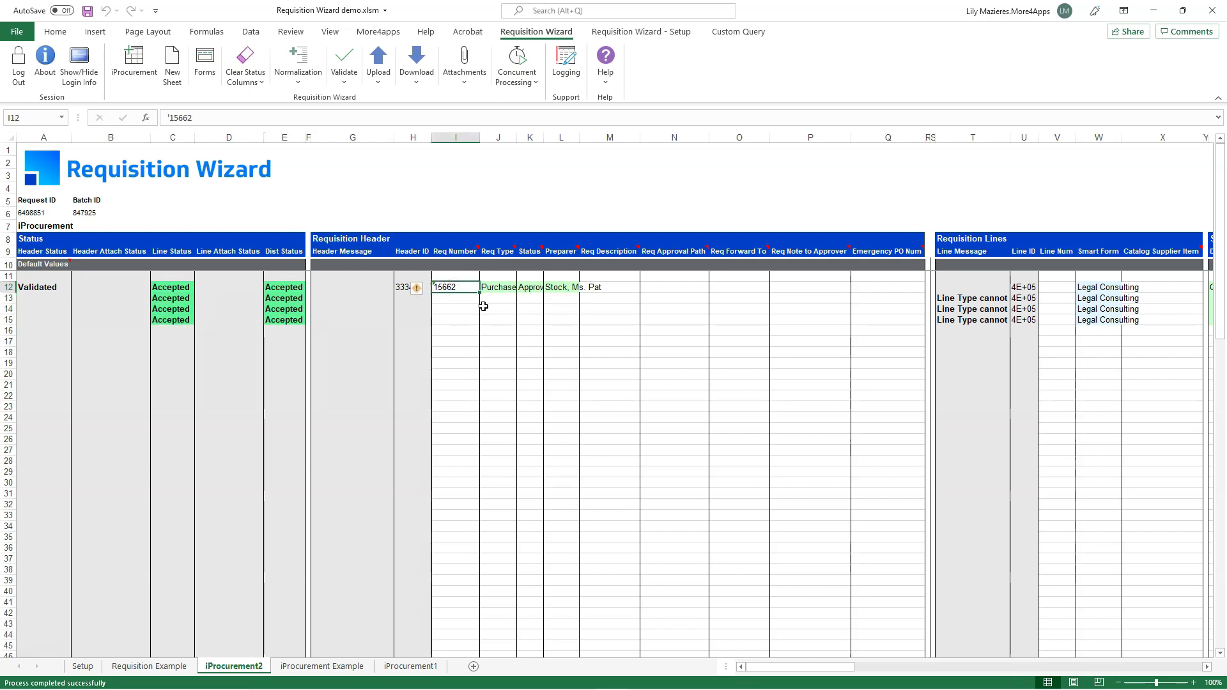
left_click(458, 396)
type("15662")
left_click(418, 77)
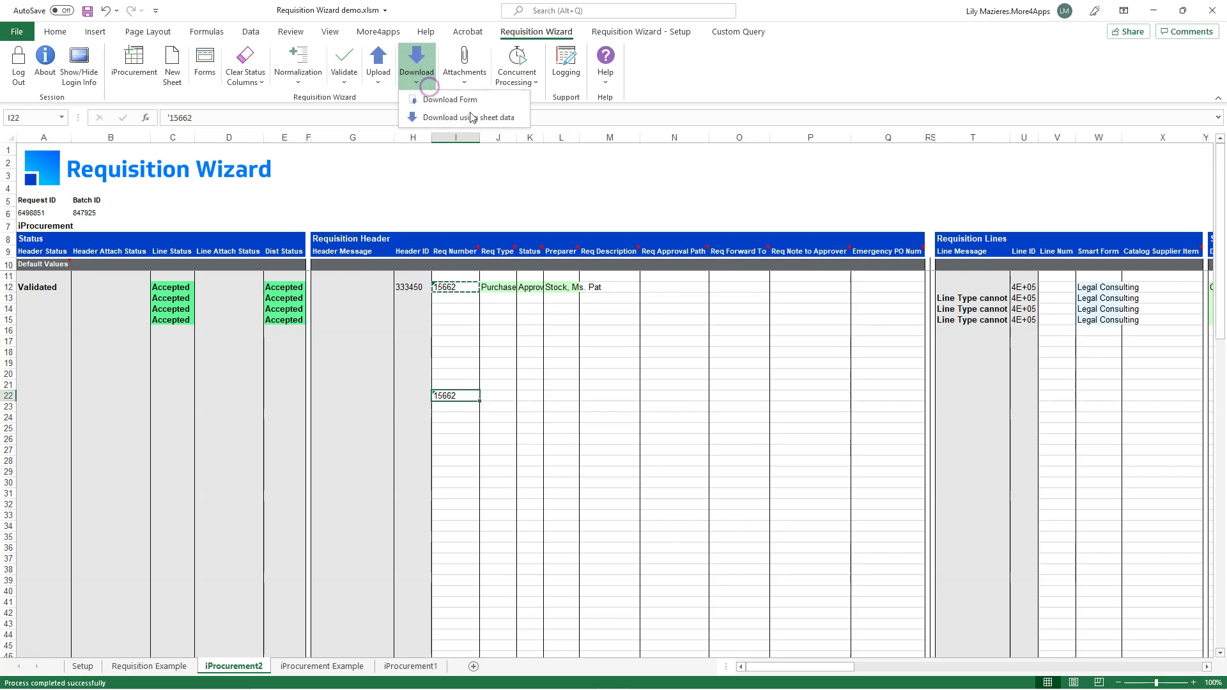
left_click(508, 120)
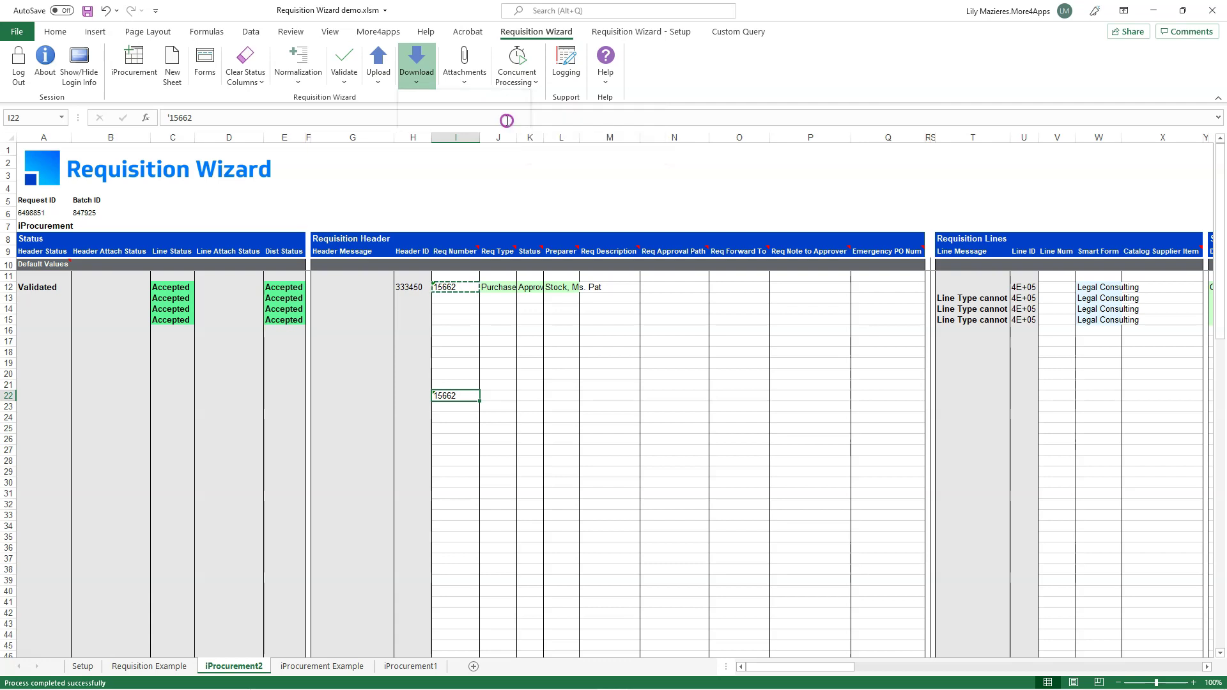
left_click_drag(521, 242, 614, 255)
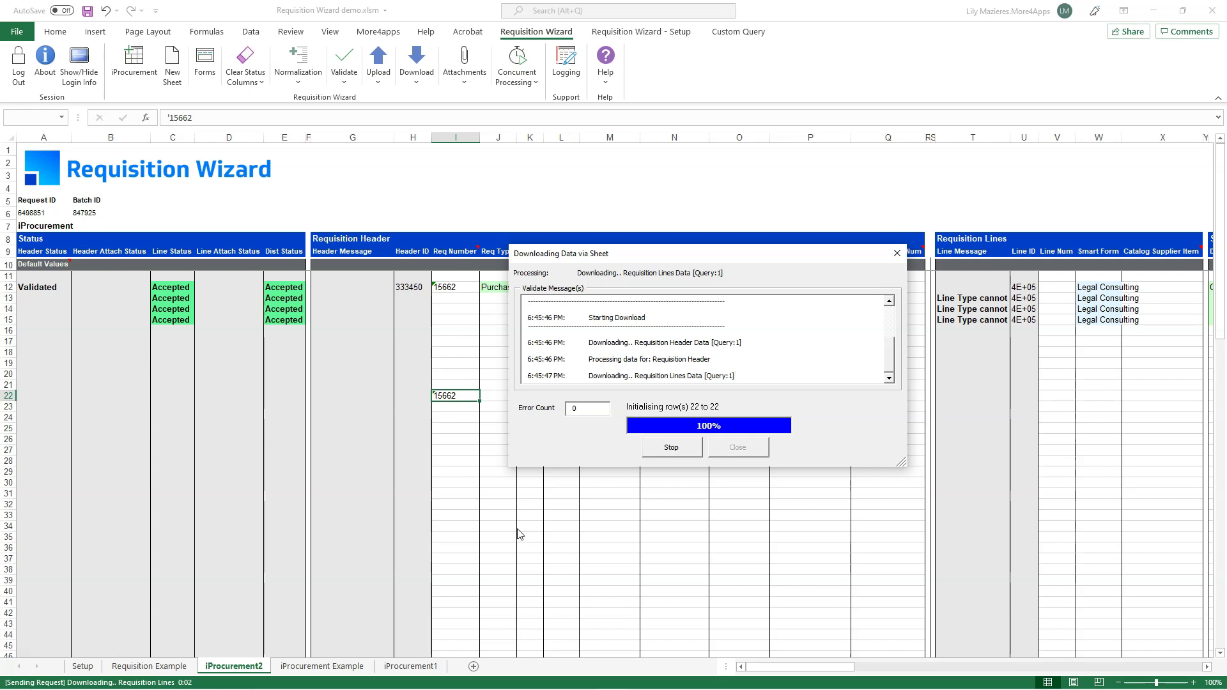
Review the requisition line details in rows 13 to 15 and the downloaded requisition from row 22 down
left_click_drag(846, 667, 882, 657)
left_click_drag(343, 299, 439, 322)
left_click_drag(830, 665, 720, 658)
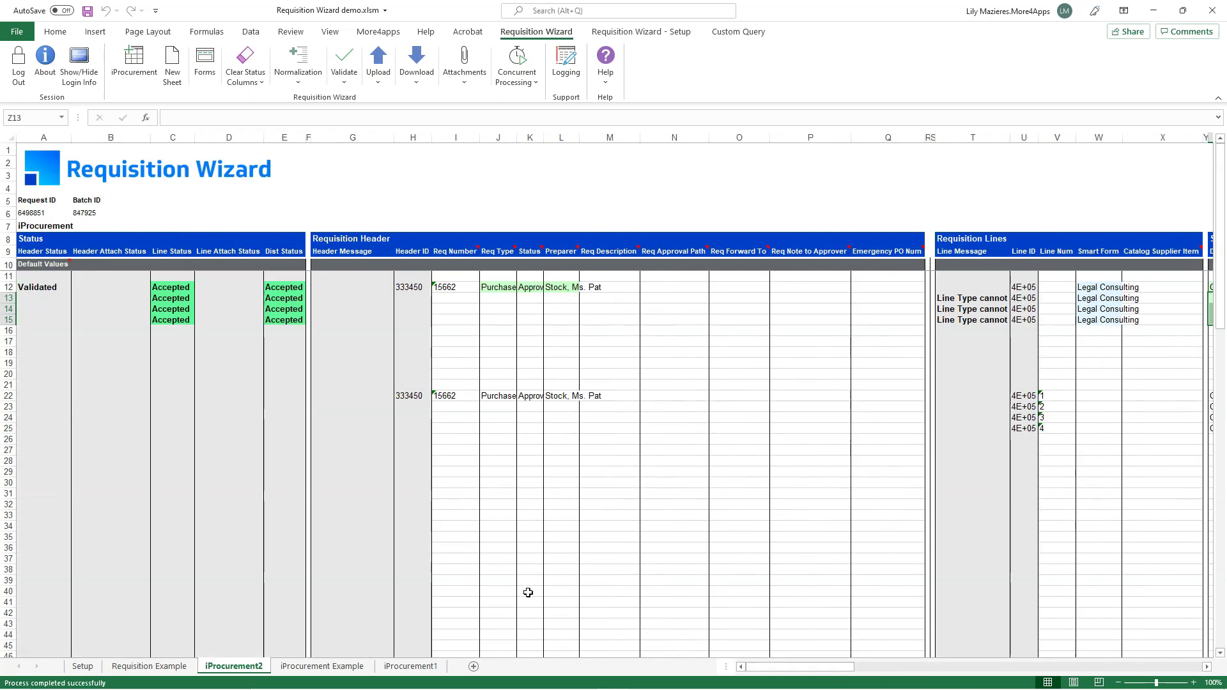